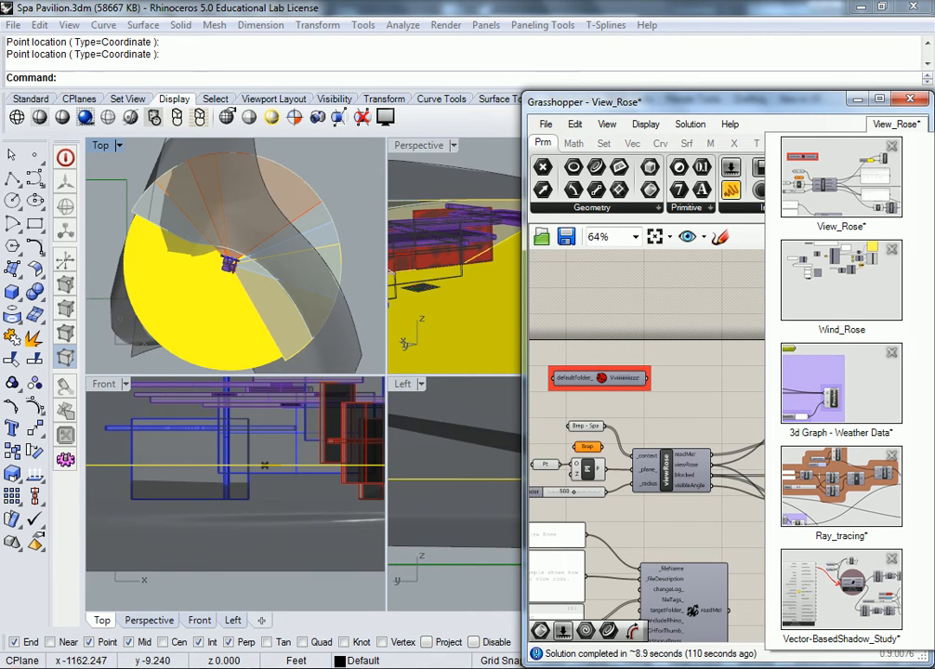
- Switch to the browser, return to the Hydra examples listing and open the Vector-BasedShadow Study example page
key("alt+Tab")
key("alt+Tab")
key("alt+Tab")
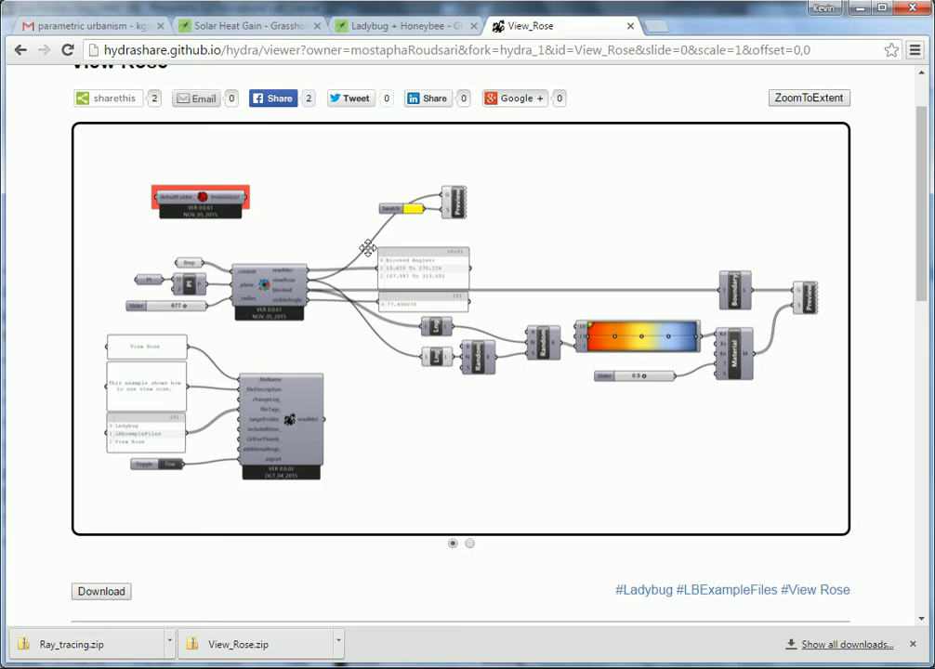
left_click(21, 50)
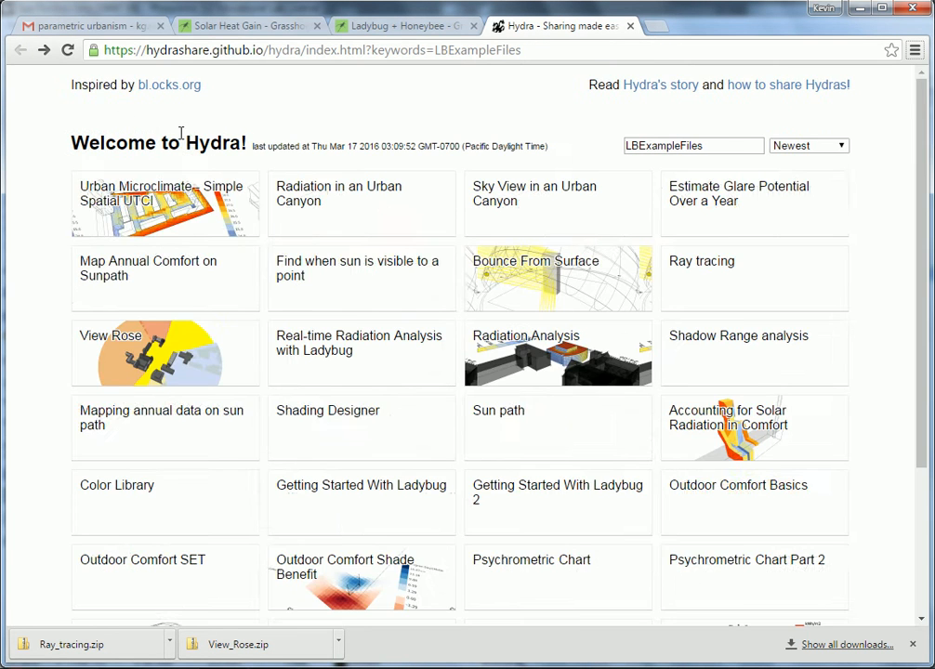
scroll(65, 227, "down", 1)
scroll(62, 229, "down", 1)
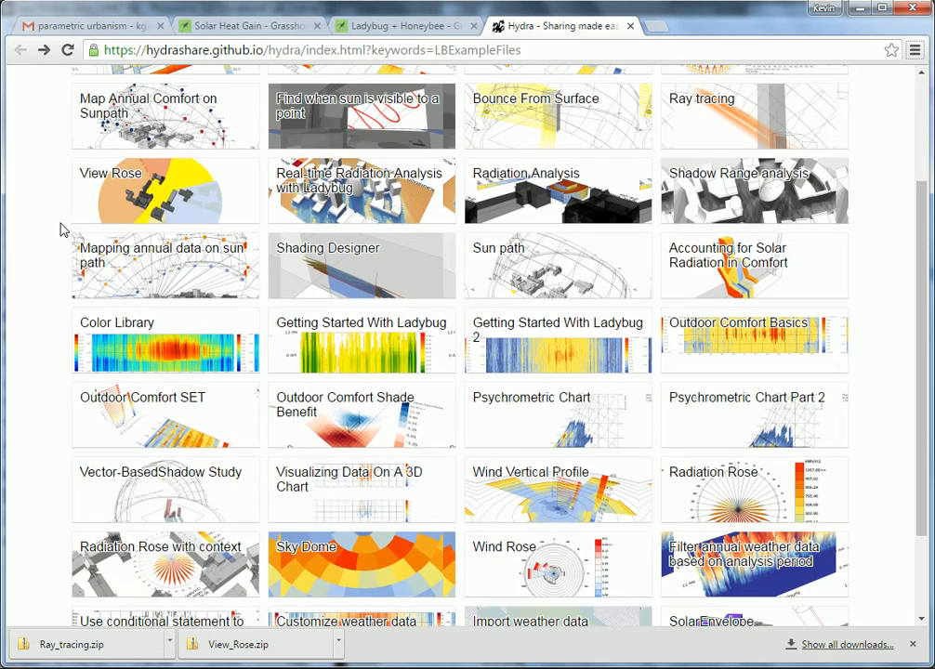
scroll(119, 409, "down", 1)
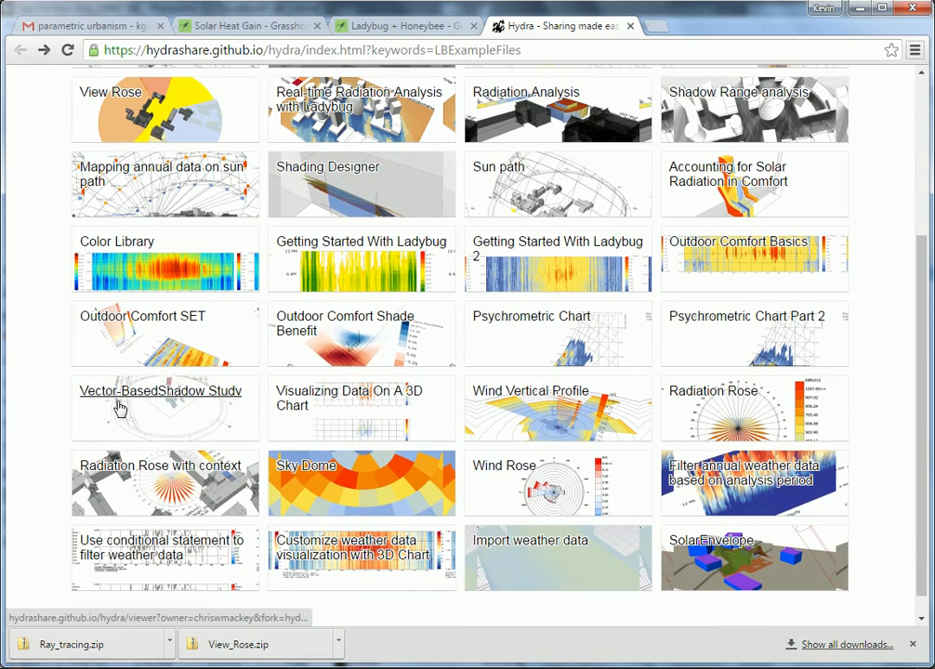
left_click(203, 402)
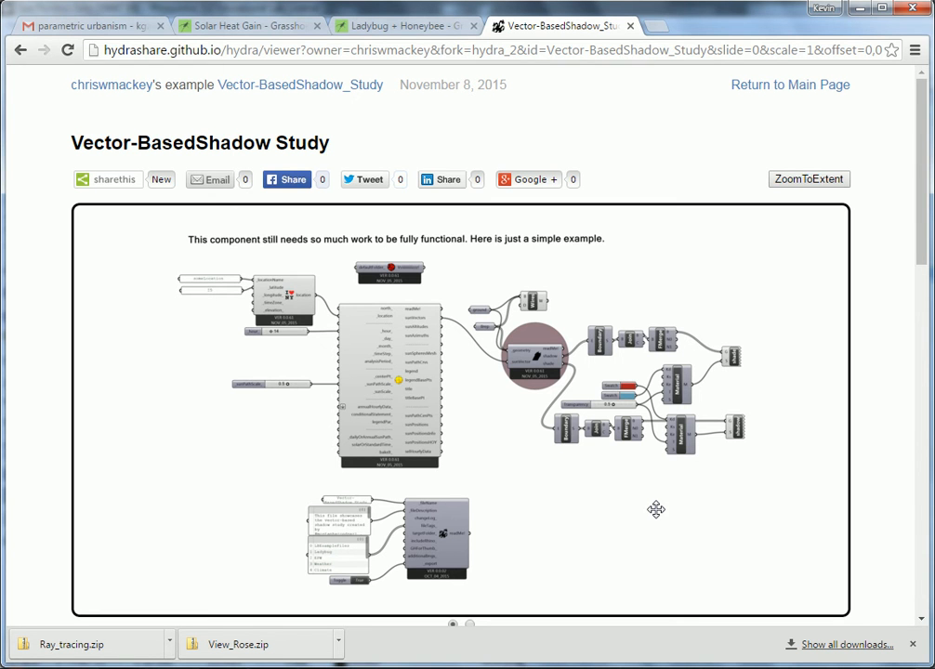
- Switch back to Rhino and bring up the Vector-BasedShadow_Study definition in Grasshopper
key("alt+Tab")
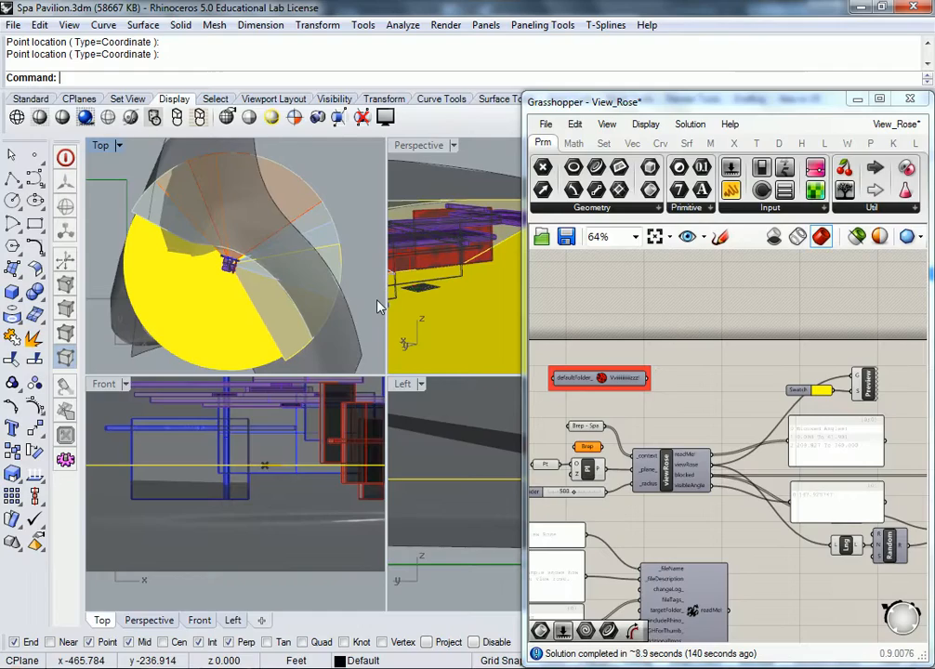
left_click(896, 124)
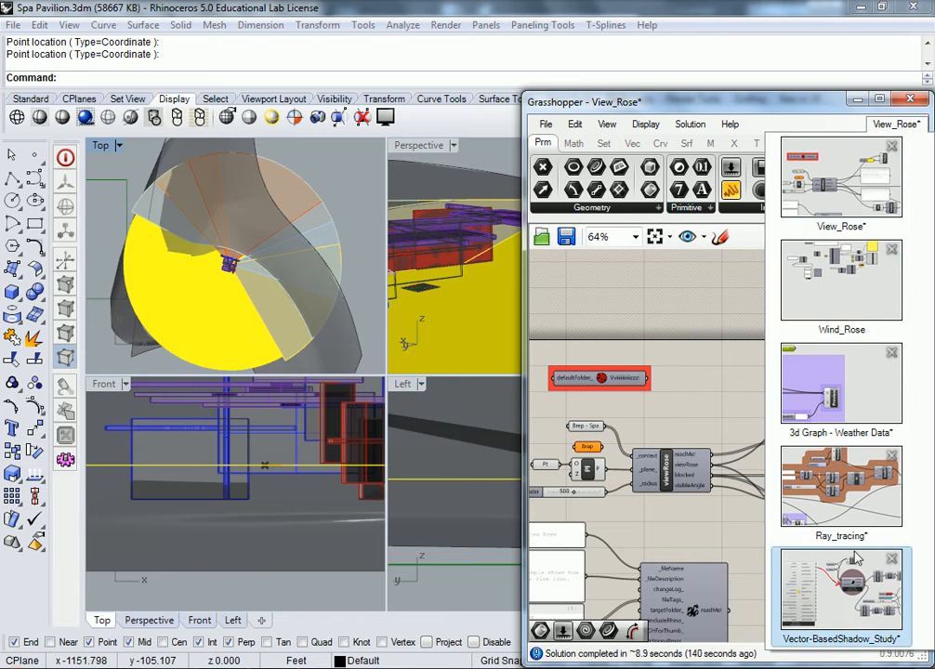
left_click(841, 590)
right_click_drag(347, 240, 260, 263)
scroll(261, 265, "up", 12)
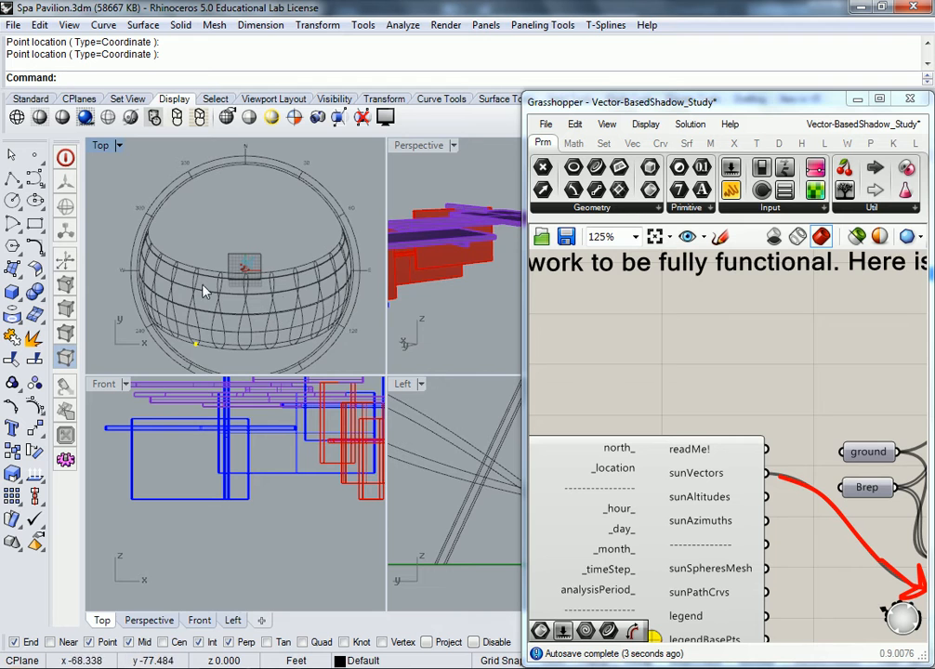
- Maximize the Perspective viewport and examine the building blocks and the shadows they cast on the ground
double_click(419, 145)
scroll(326, 280, "down", 18)
right_click_drag(379, 254, 219, 346)
right_click_drag(292, 236, 167, 359)
right_click_drag(446, 355, 423, 316)
scroll(426, 312, "up", 4)
scroll(355, 261, "up", 5)
scroll(327, 370, "up", 3)
right_click_drag(326, 371, 392, 376)
scroll(357, 351, "up", 5)
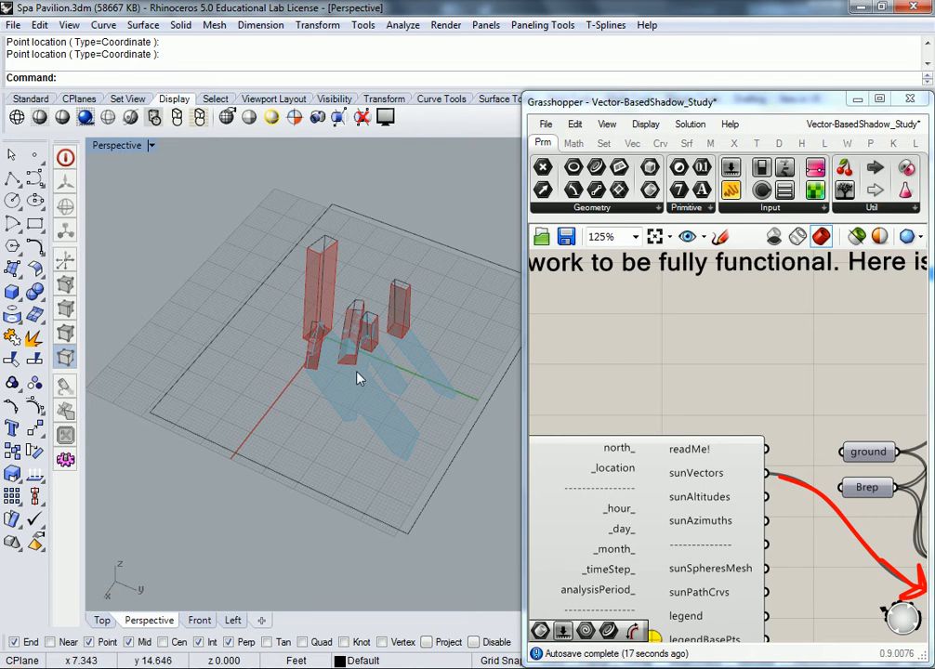
right_click_drag(297, 351, 306, 388)
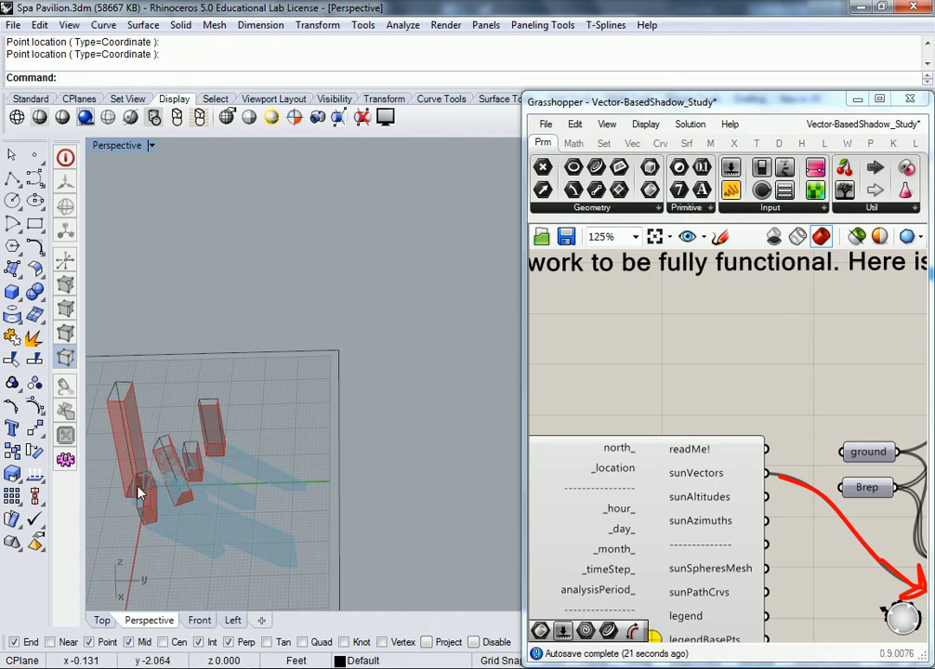
- Examine the location component's inputs and output and the sun path component's location and hour inputs
scroll(705, 376, "down", 8)
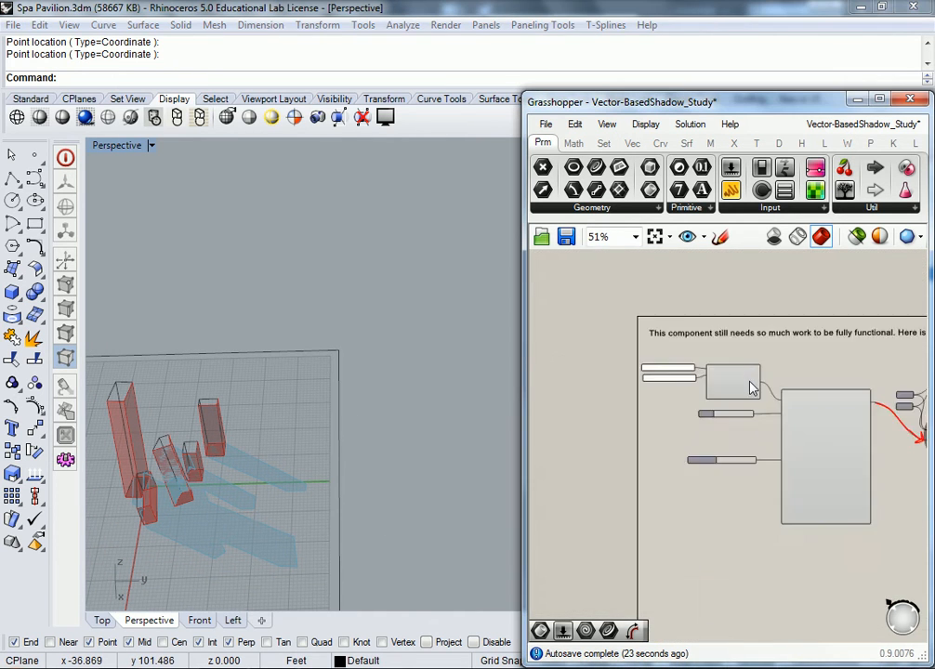
scroll(738, 377, "up", 8)
scroll(736, 374, "down", 1)
scroll(736, 374, "down", 1)
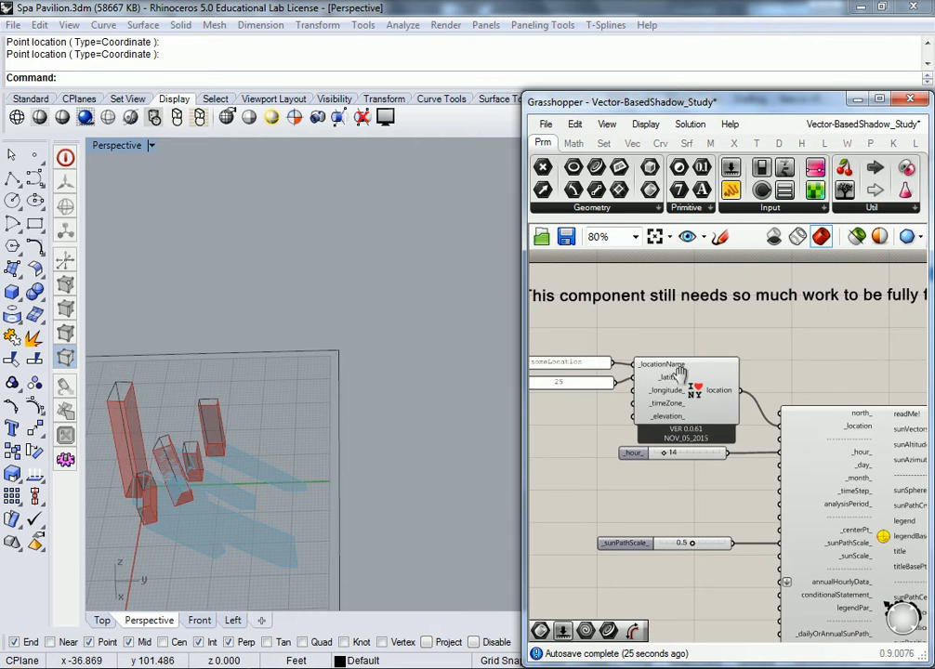
mouse_move(722, 397)
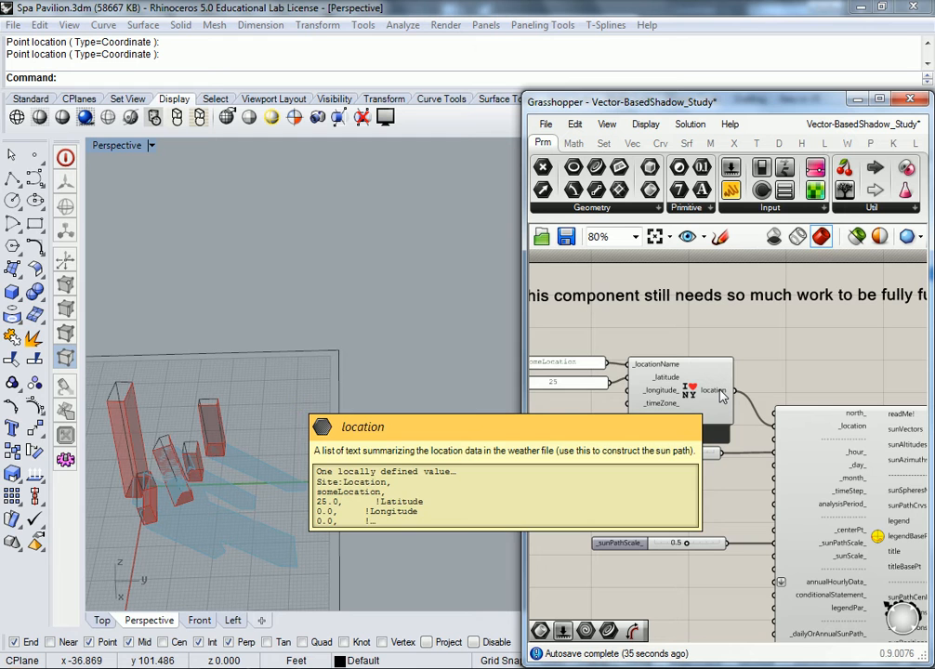
right_click_drag(697, 328, 712, 325)
scroll(709, 325, "down", 1)
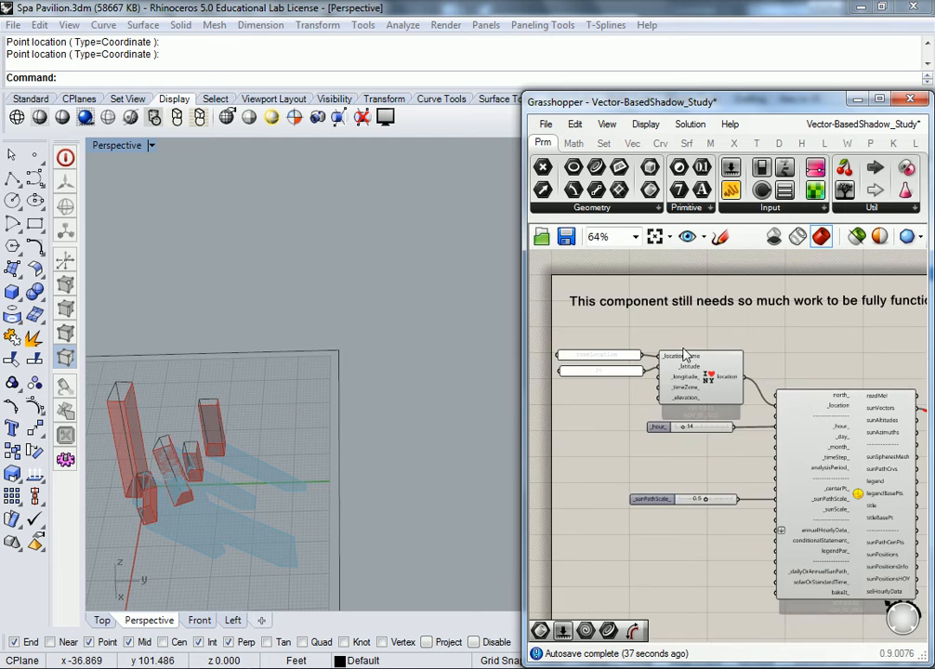
scroll(676, 348, "up", 1)
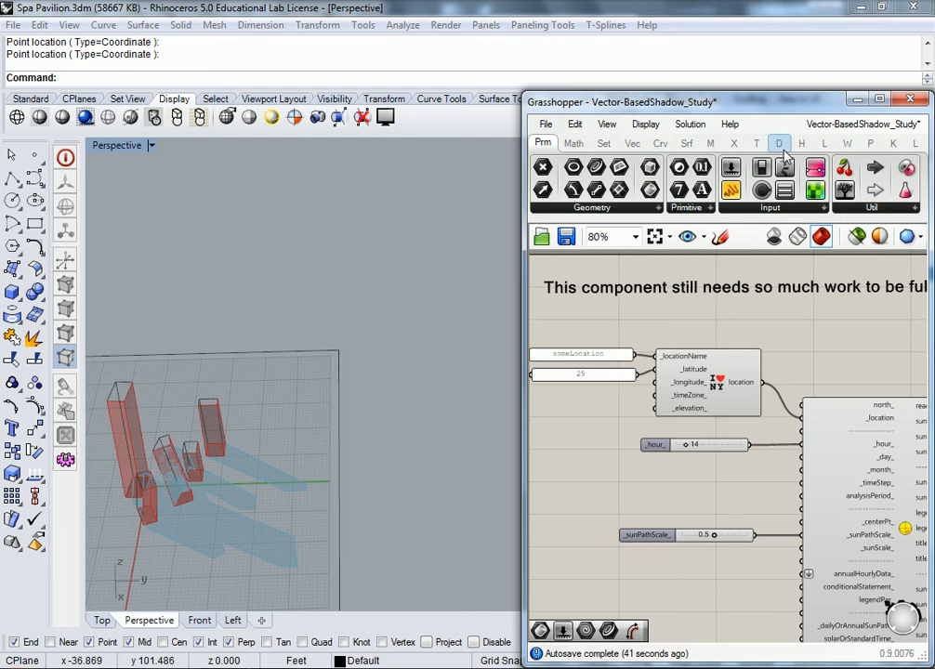
right_click_drag(828, 390, 642, 297)
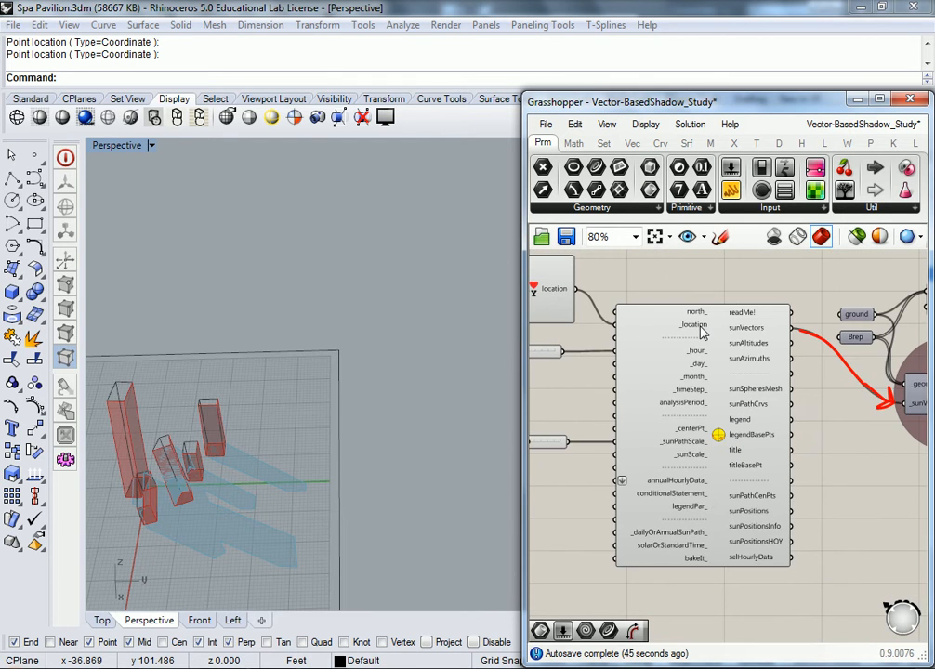
right_click_drag(718, 406, 814, 383)
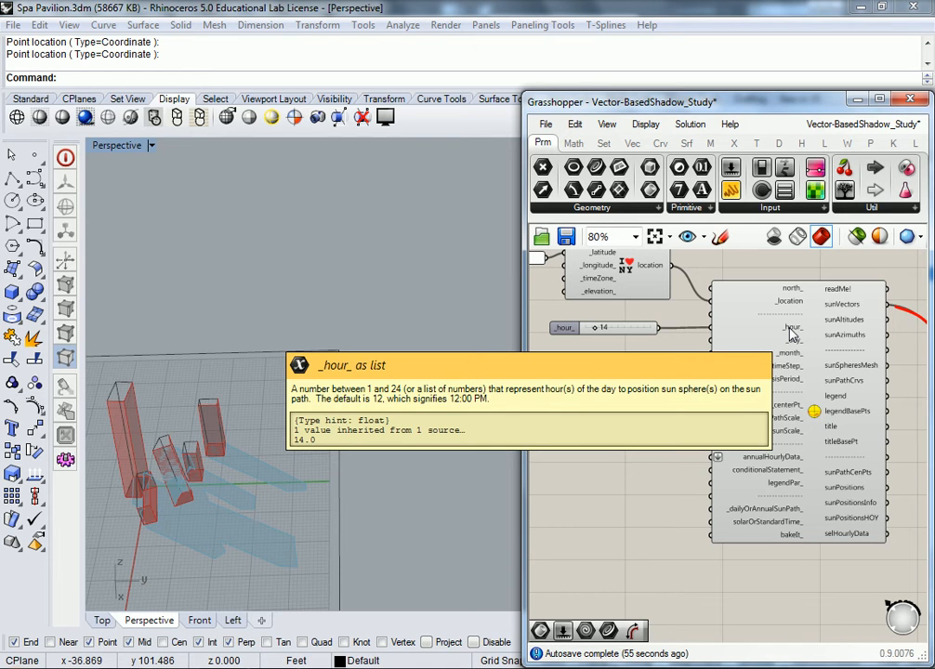
scroll(792, 351, "up", 1)
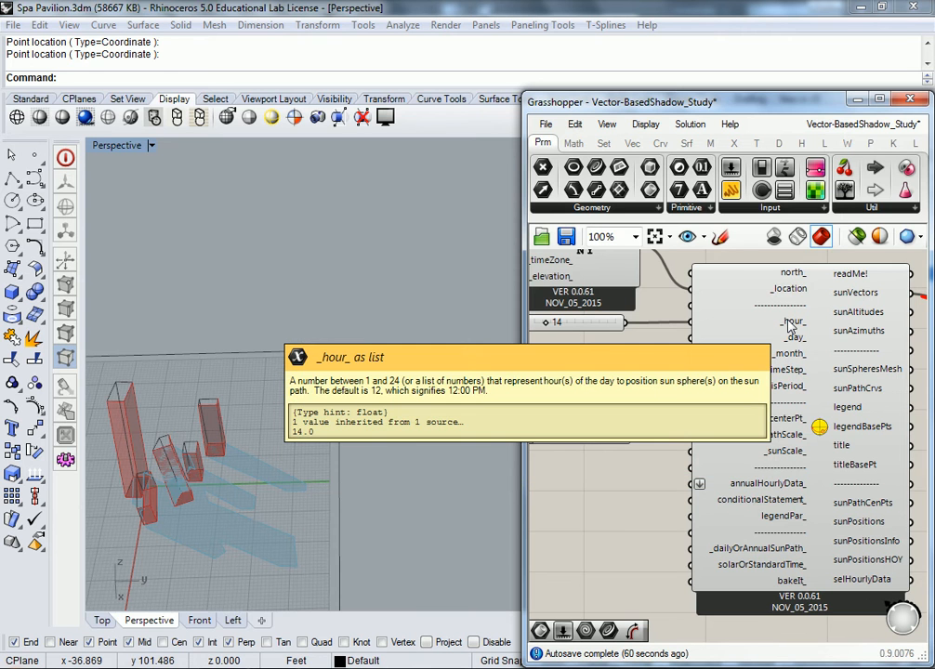
scroll(789, 326, "down", 2)
- Examine how sunVectors and the geometry feed the shadow component and where its shadow and shade outputs lead
right_click_drag(877, 366, 602, 381)
scroll(561, 323, "up", 3)
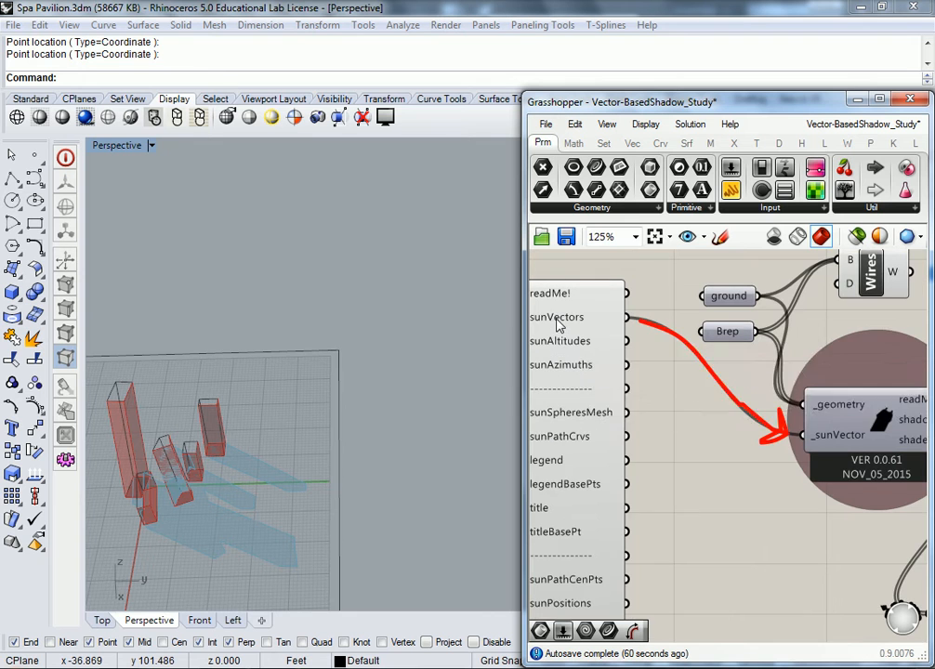
mouse_move(560, 323)
right_click_drag(822, 411, 691, 417)
mouse_move(704, 421)
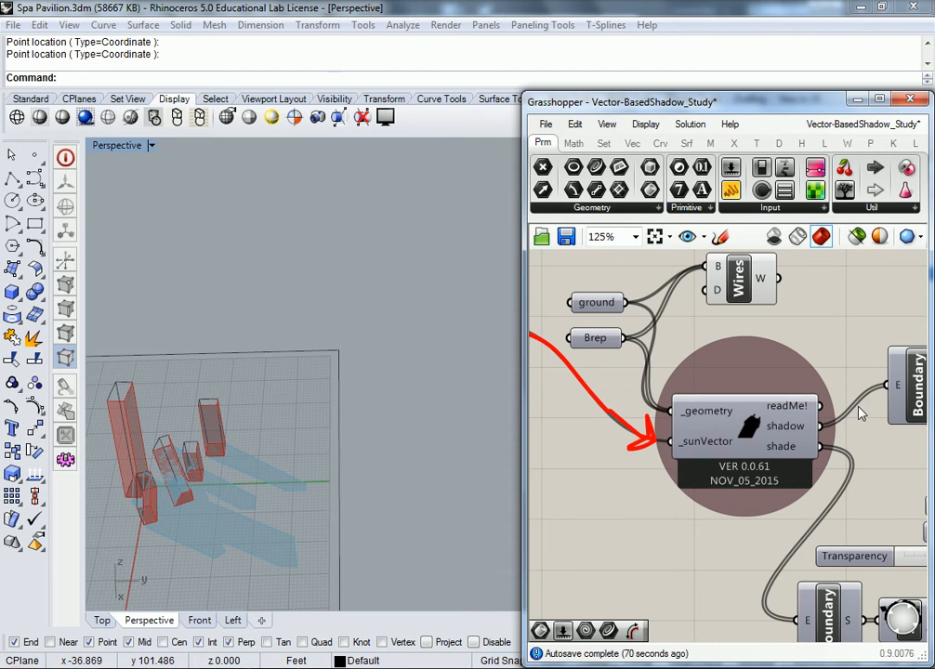
scroll(731, 387, "down", 3)
right_click_drag(732, 383, 678, 374)
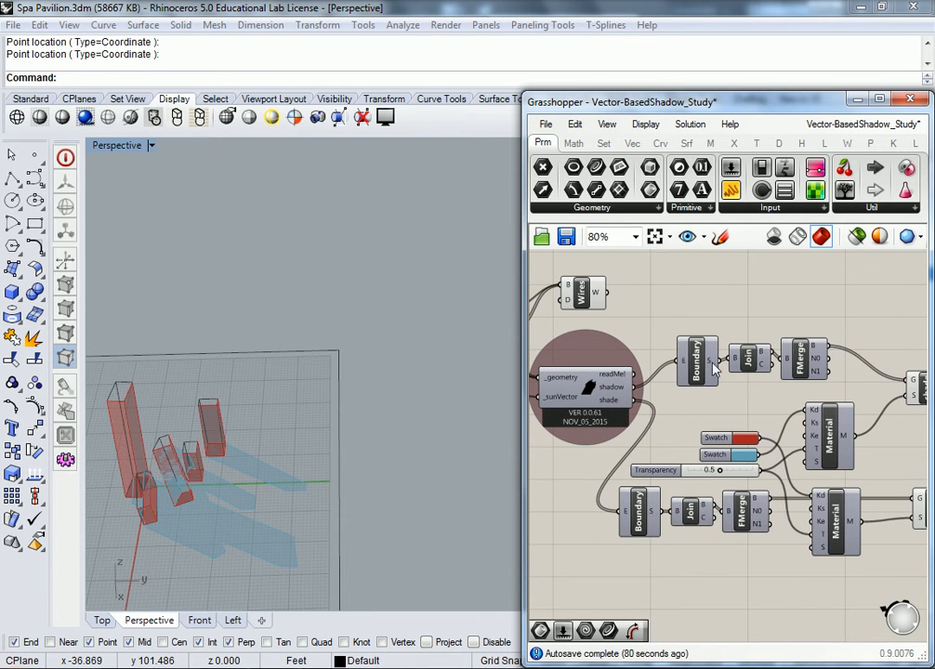
right_click_drag(574, 321, 678, 372)
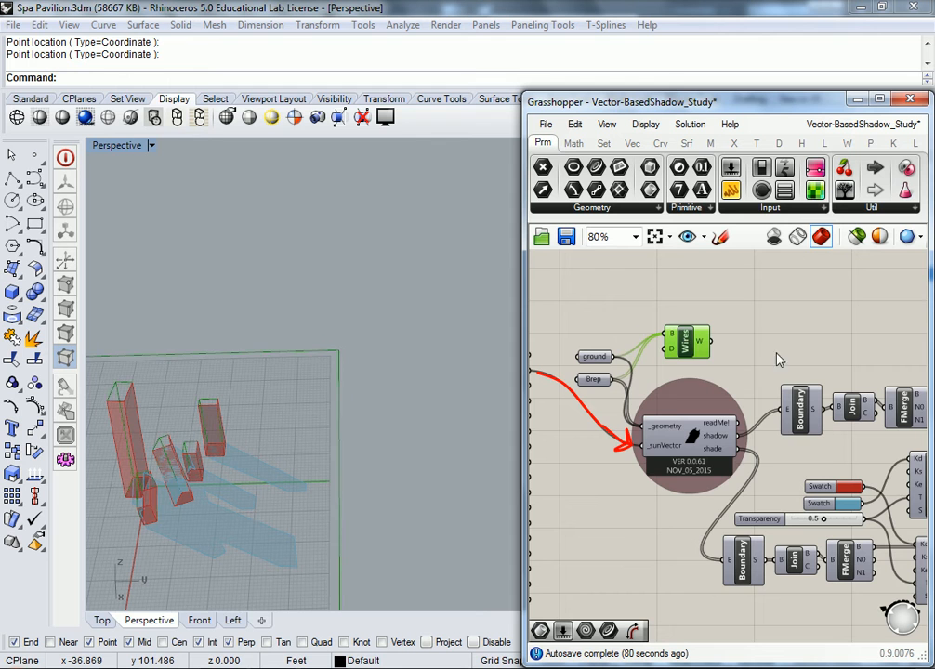
right_click_drag(811, 359, 652, 345)
right_click_drag(846, 431, 799, 386)
- Inspect the shade preview component and the Boundary, Join and Merge Faces components that feed it
left_click(763, 396)
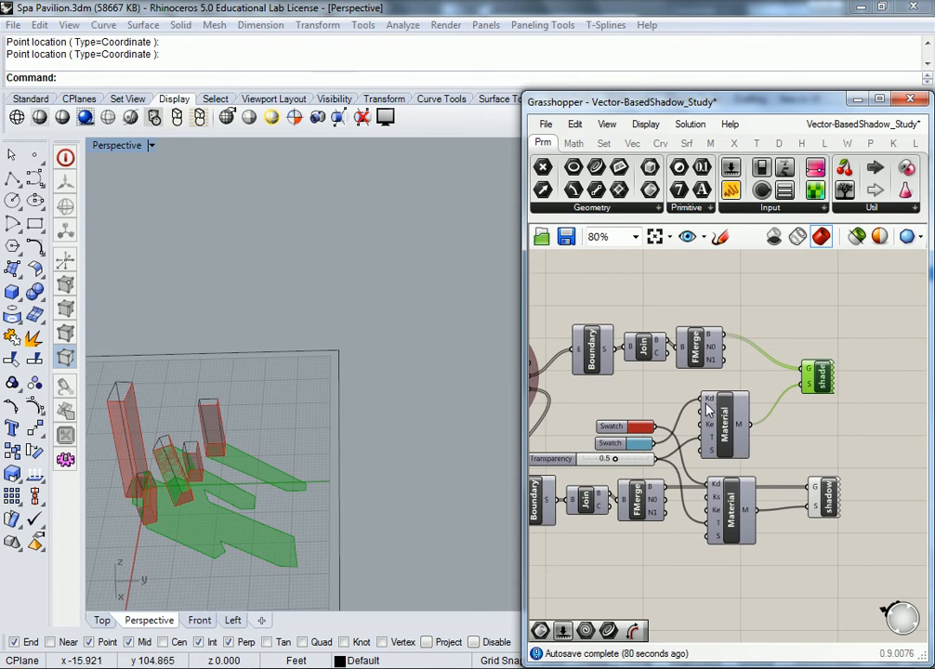
left_click(750, 372)
left_click(696, 352)
left_click_drag(699, 359, 712, 348)
right_click_drag(603, 338, 731, 349)
mouse_move(638, 392)
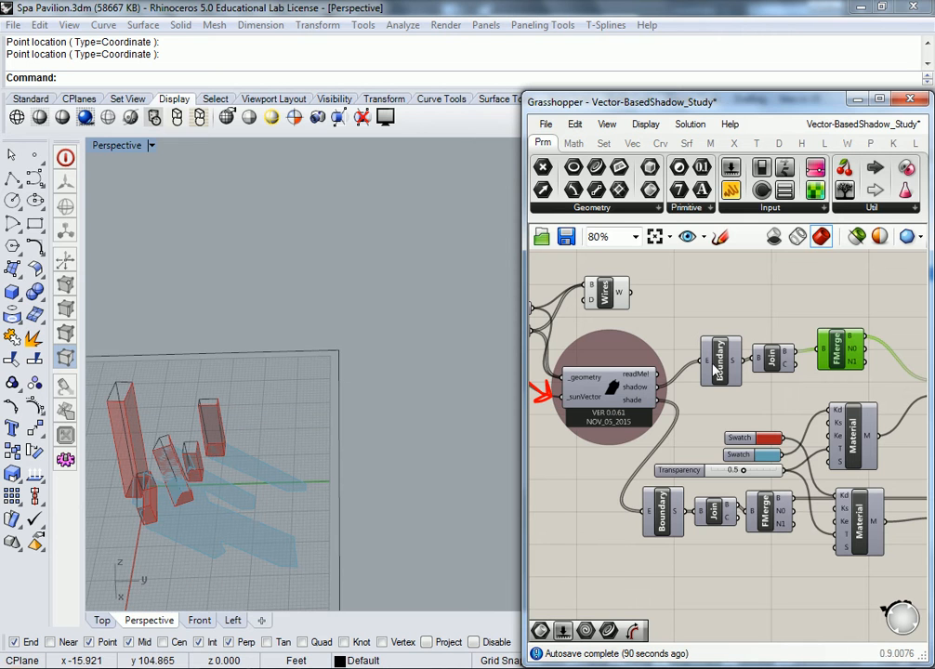
mouse_move(722, 370)
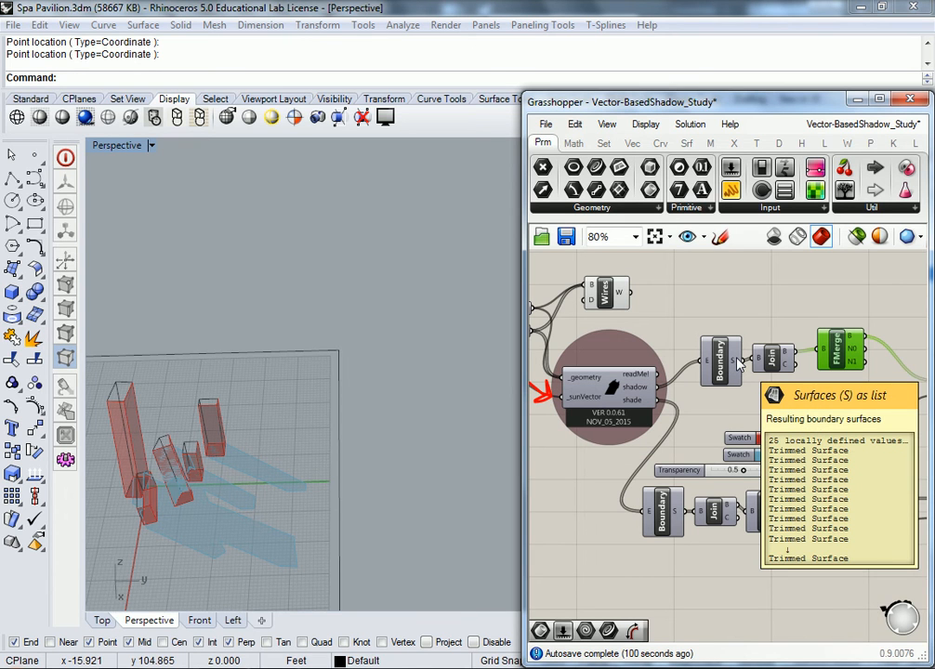
mouse_move(774, 362)
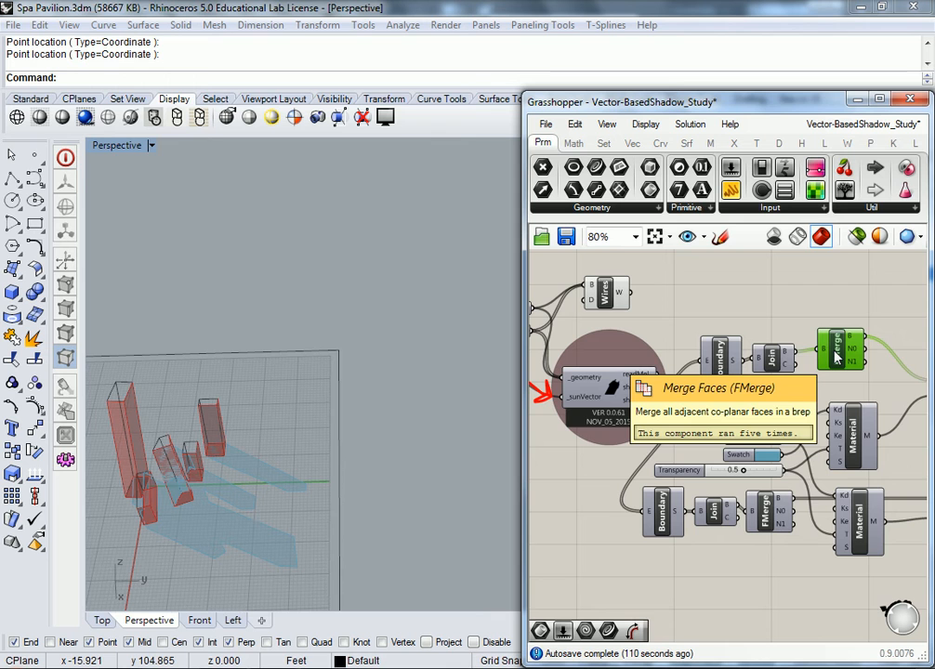
right_click_drag(890, 322, 679, 348)
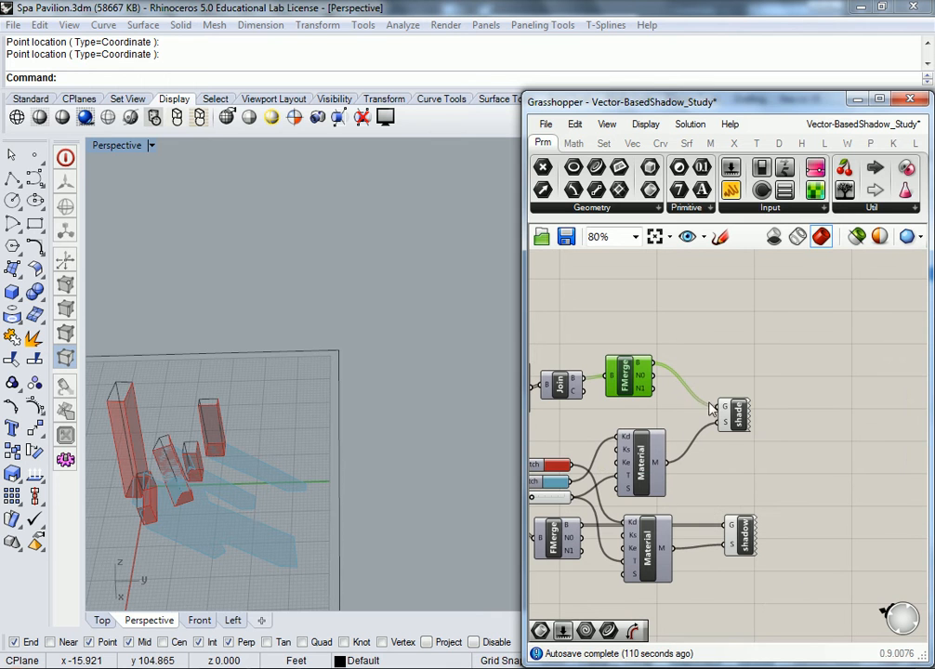
left_click_drag(703, 398, 722, 406)
left_click(743, 420)
mouse_move(726, 418)
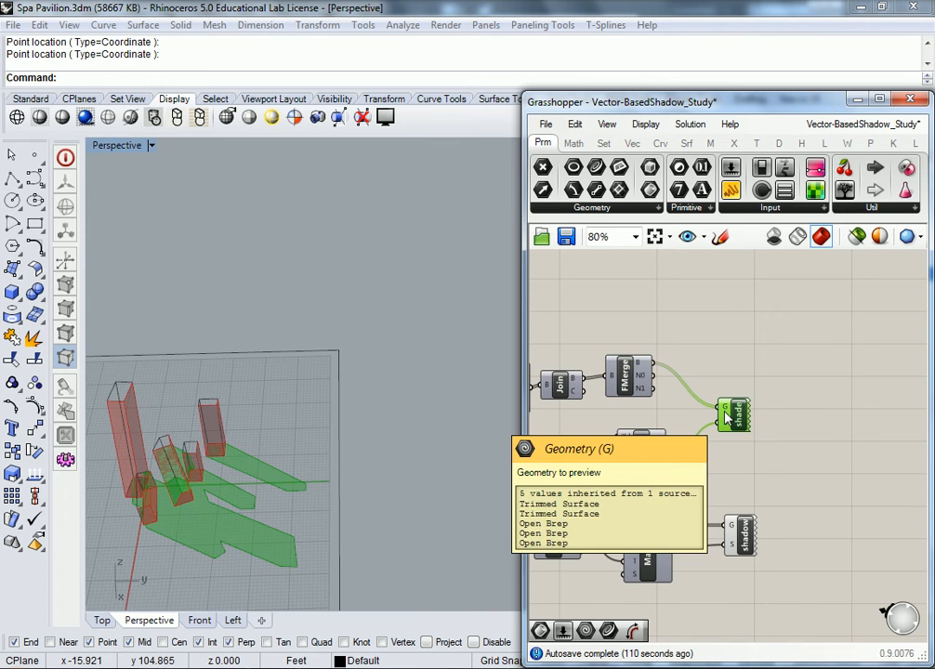
- Group the Merge Faces component that feeds the shade preview, label the group "BAKE ME DUDE" and move it slightly upward
right_click_drag(647, 343, 757, 358)
left_click_drag(794, 334, 709, 423)
key("ctrl+g")
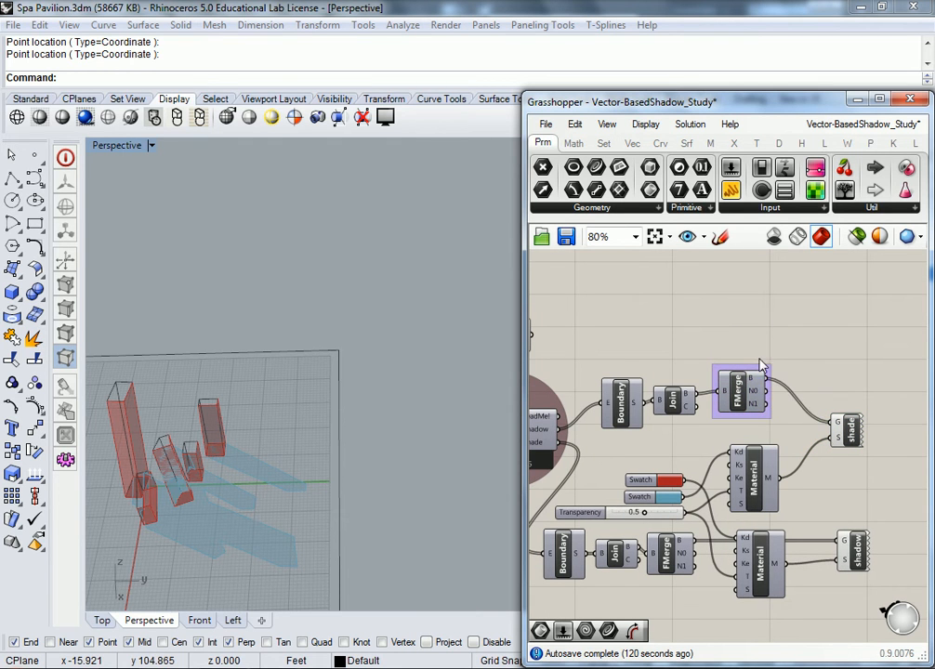
right_click(759, 373)
left_click(797, 376)
type("BAKE")
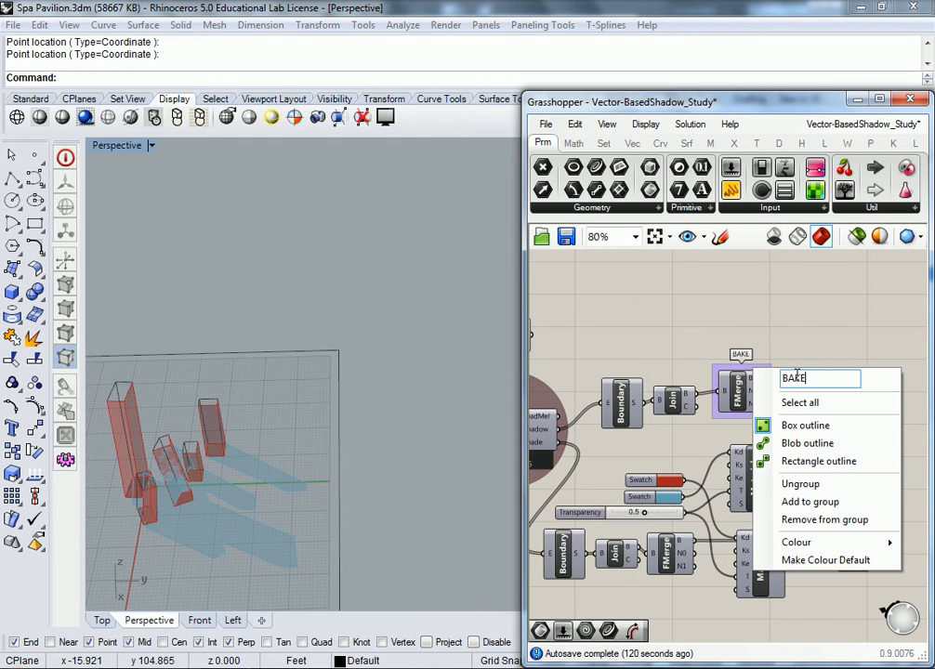
type(" ME DUDE")
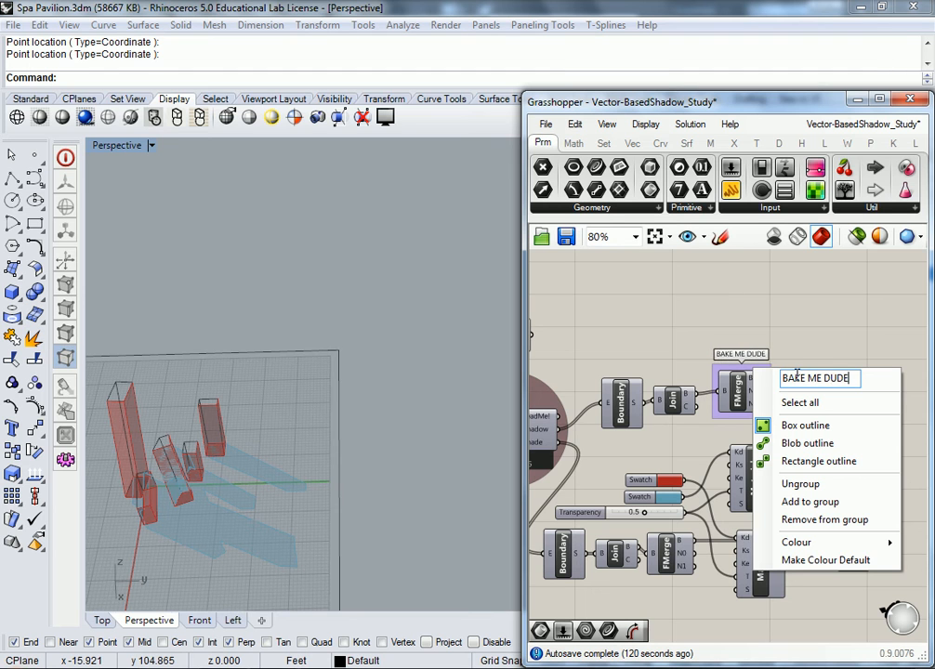
key("Return")
right_click_drag(705, 401, 753, 390)
left_click_drag(794, 394, 799, 361)
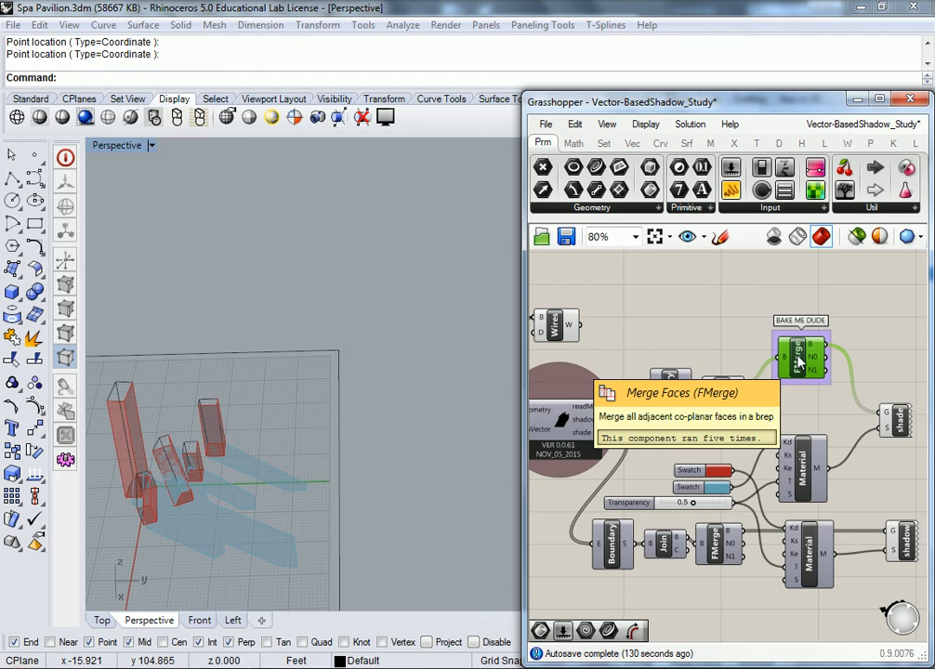
- Bake the labelled Merge Faces component's geometry onto the Default layer, with colour by layer and no grouping
right_click(799, 361)
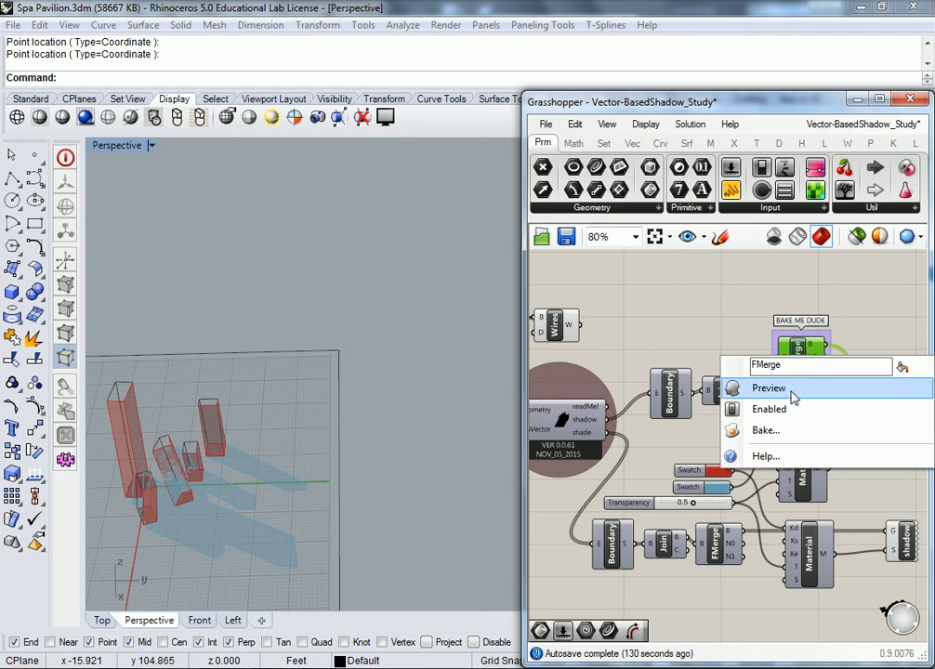
left_click(775, 433)
left_click(755, 308)
left_click(762, 373)
left_click(757, 308)
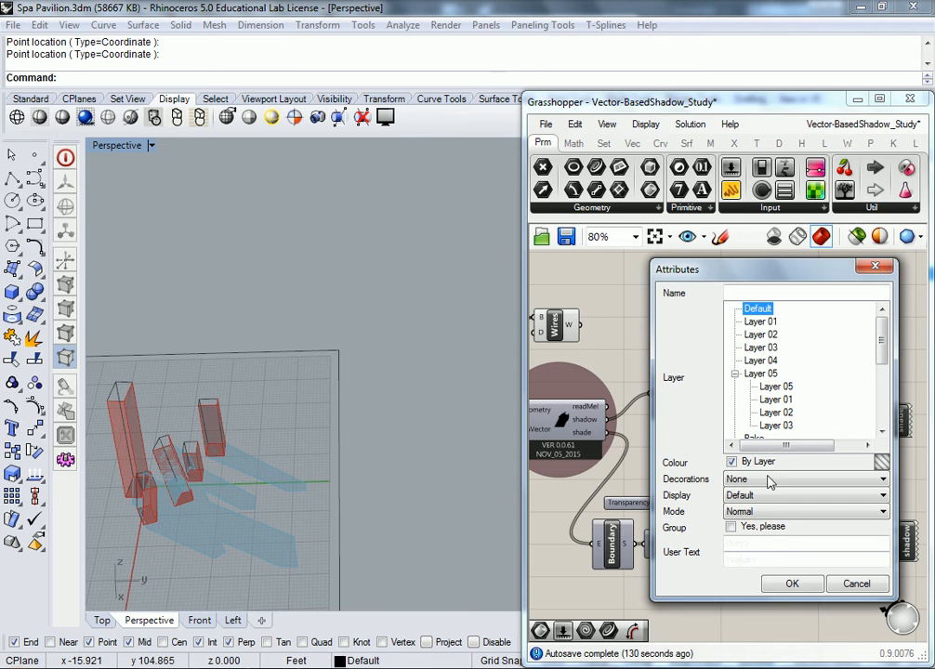
left_click(788, 584)
scroll(363, 441, "up", 5)
scroll(366, 432, "down", 10)
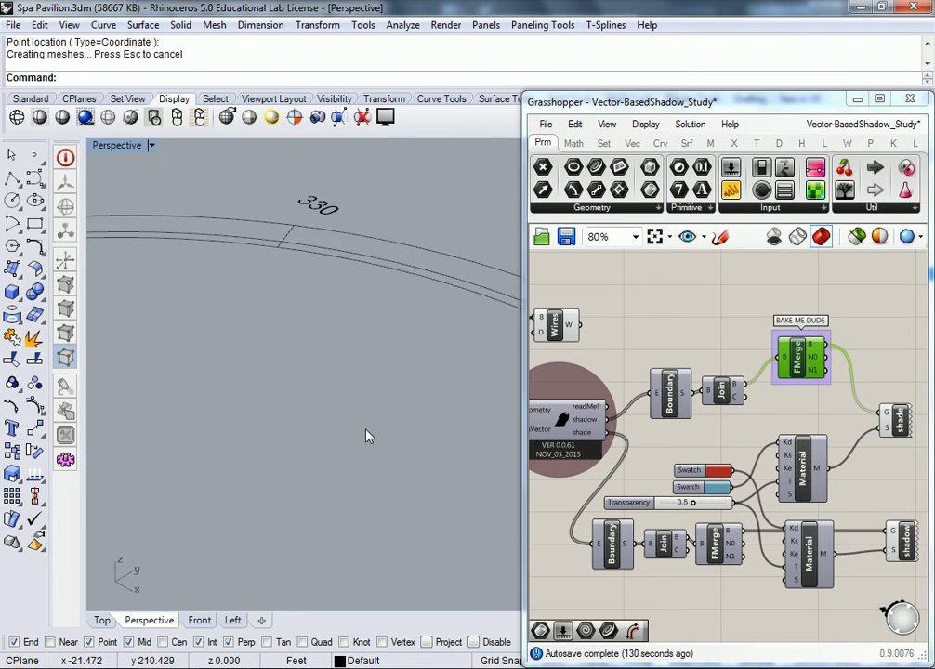
- Select all the baked shadow geometry and move it along the red axis, clear of the building masses and their preview
left_click(302, 498)
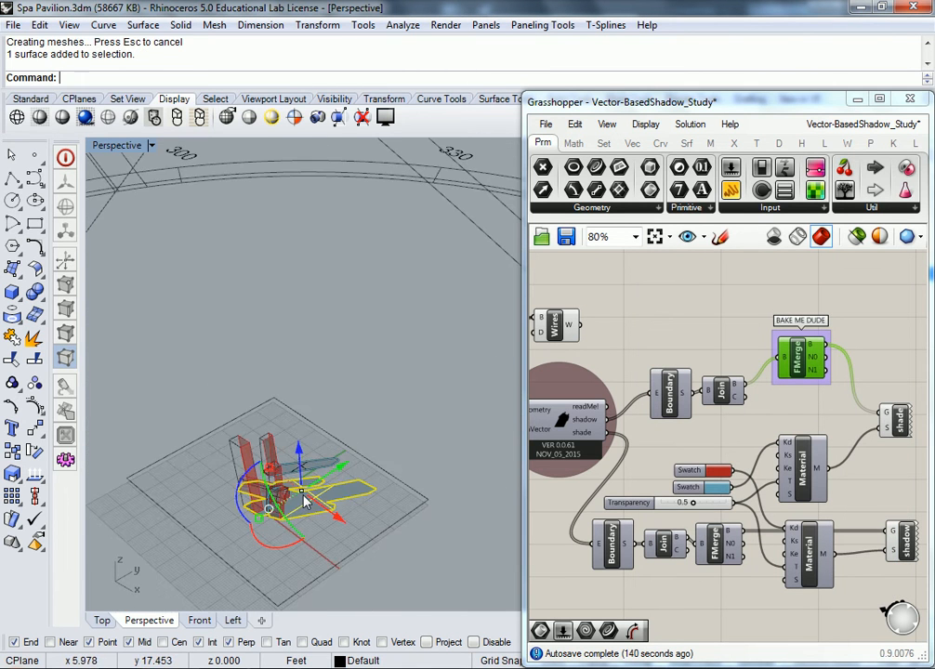
type("zs")
key("Return")
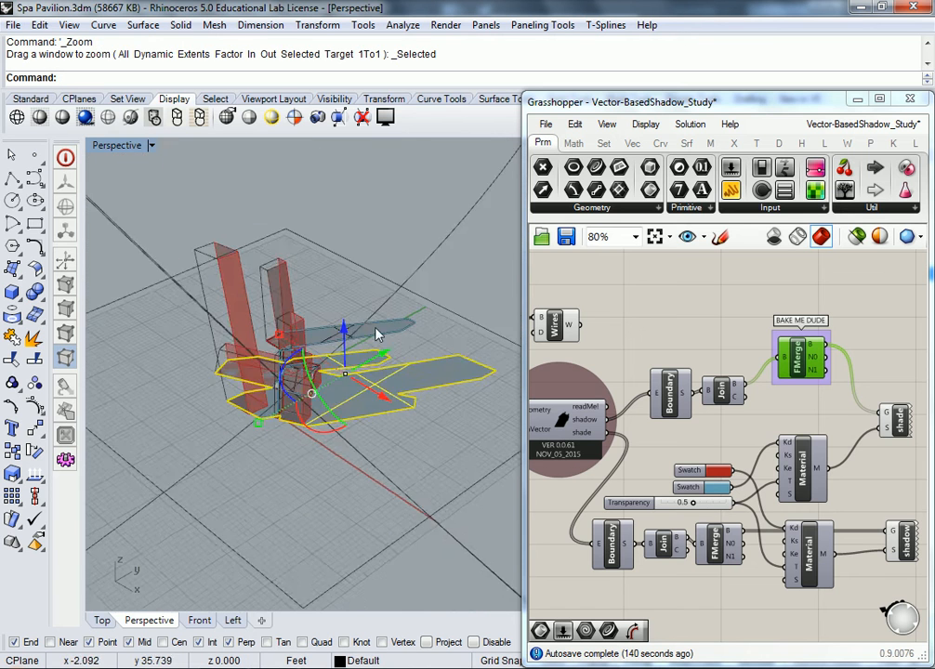
left_click_drag(93, 151, 397, 371)
scroll(385, 368, "down", 6)
right_click_drag(435, 386, 290, 403, "shift")
left_click_drag(264, 399, 446, 559)
scroll(333, 417, "up", 5)
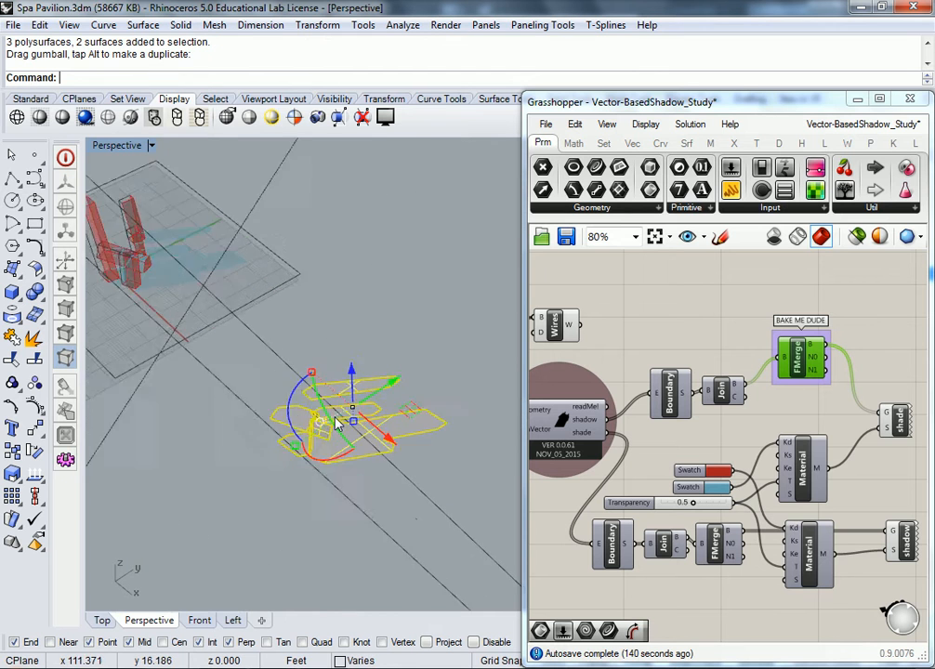
- Inspect the moved shadow pieces in Perspective and from above in the four-viewport layout
right_click_drag(334, 475, 379, 431)
left_click(379, 431)
scroll(408, 371, "down", 6)
right_click_drag(414, 278, 306, 464)
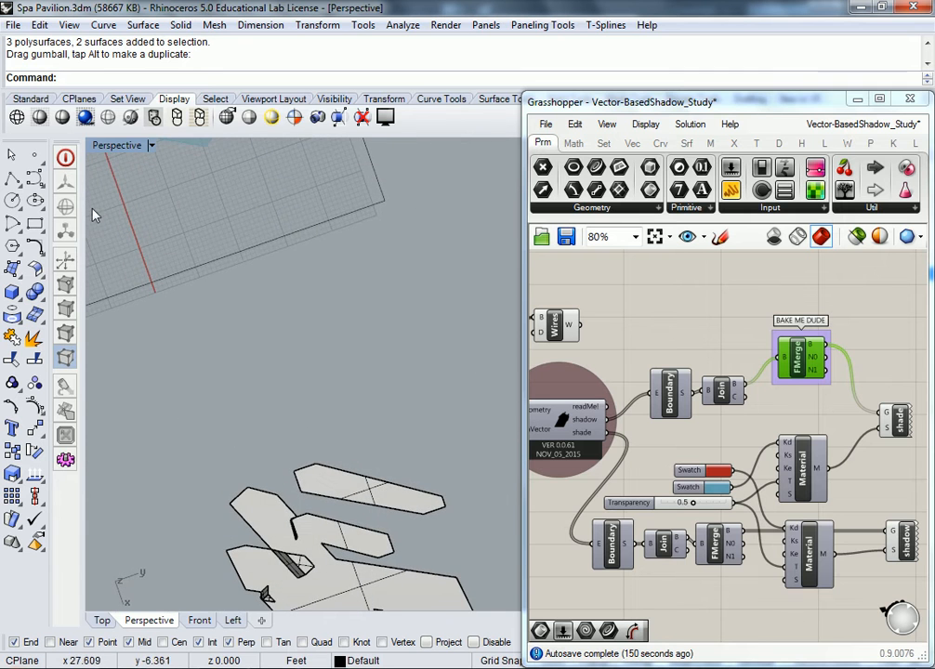
double_click(111, 147)
scroll(263, 282, "up", 5)
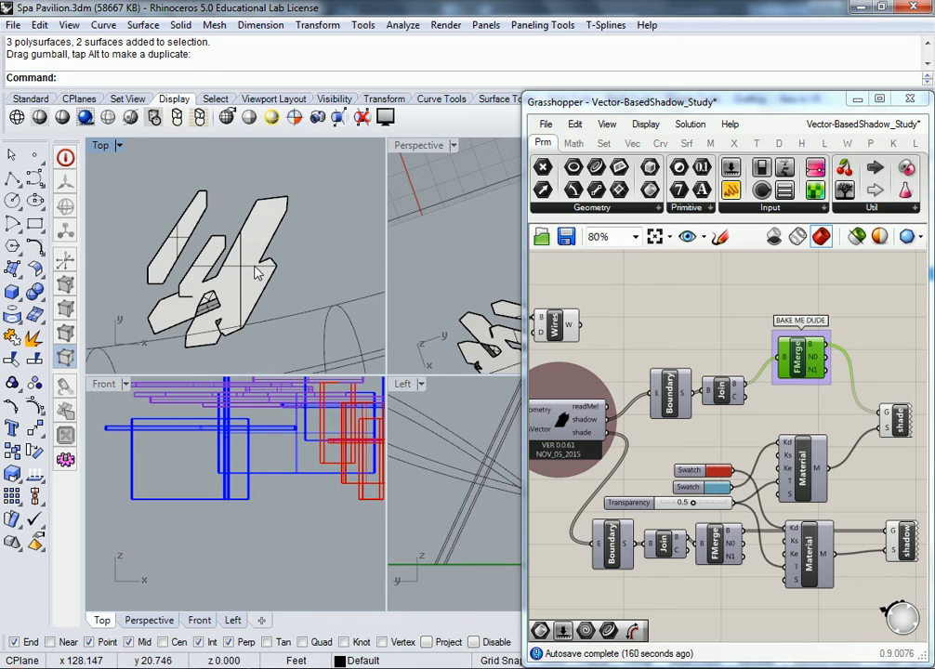
- Undo the move to compare the baked shadows with the building preview from above, and redo the move
key("ctrl+z")
scroll(255, 267, "down", 5)
right_click_drag(92, 218, 321, 227)
scroll(253, 266, "up", 6)
left_click(259, 257)
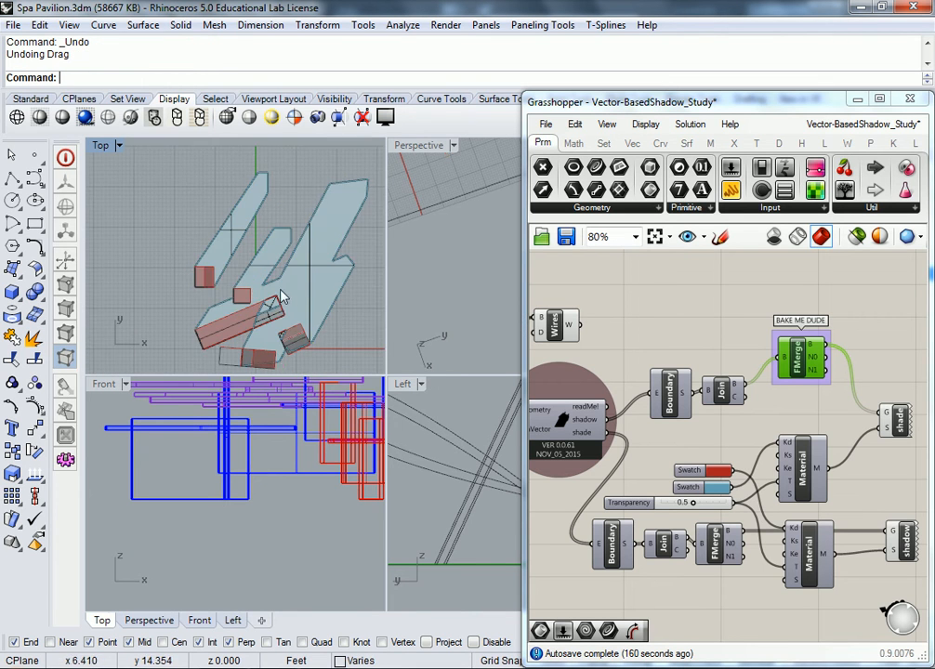
right_click_drag(288, 297, 282, 276)
scroll(310, 285, "down", 7)
right_click_drag(342, 287, 229, 289)
key("ctrl+y")
right_click_drag(379, 276, 233, 289)
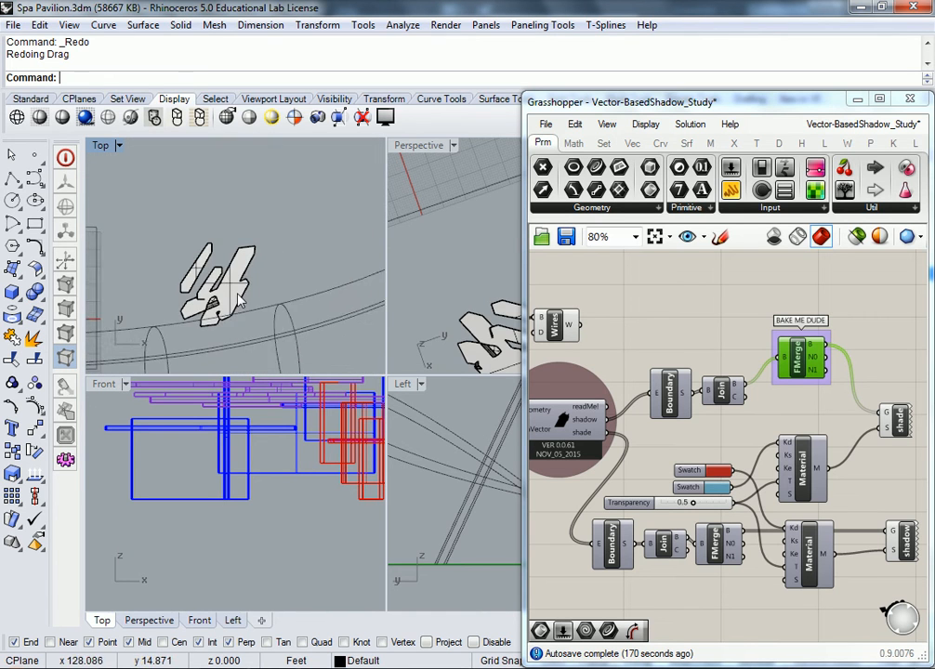
scroll(236, 289, "up", 4)
scroll(456, 269, "down", 8)
scroll(457, 274, "up", 8)
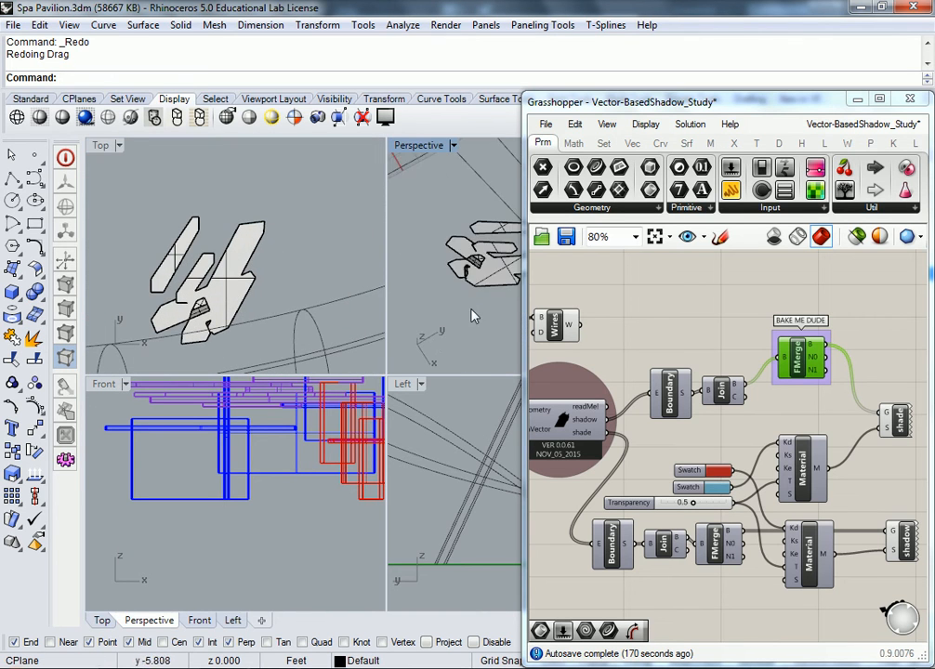
- Try deleting the small shadow pieces that do not lie on the ground in a maximized Perspective view, and undo the deletions
right_click_drag(478, 268, 458, 242)
double_click(421, 149)
right_click_drag(254, 369, 255, 457)
left_click(180, 492)
type("ZS")
key("Return")
scroll(384, 384, "down", 10)
mouse_move(396, 420)
right_mouse_down()
mouse_move(452, 287)
mouse_move(486, 244)
mouse_move(271, 278)
mouse_move(244, 377)
mouse_move(468, 386)
mouse_move(424, 330)
mouse_move(444, 231)
mouse_move(223, 377)
mouse_move(414, 379)
mouse_move(353, 353)
mouse_move(278, 250)
mouse_move(265, 361)
mouse_move(321, 386)
mouse_move(411, 407)
right_mouse_up()
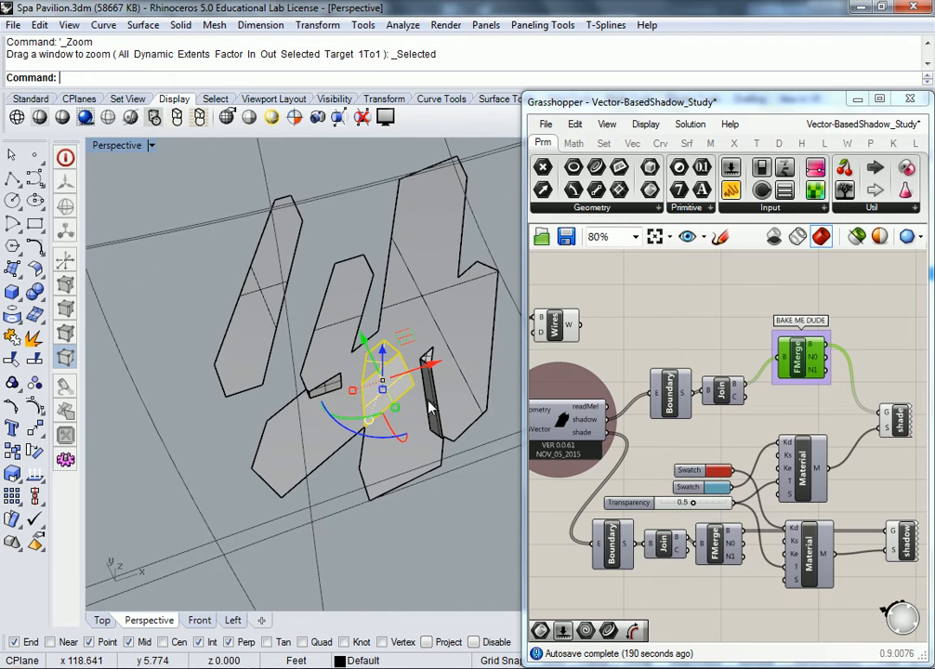
key("Delete")
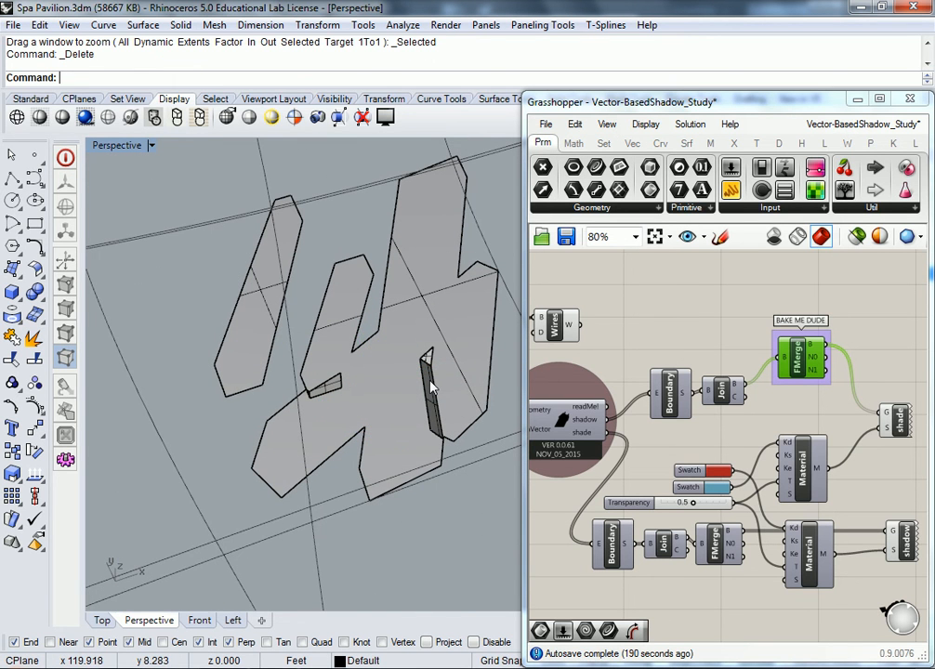
left_click(431, 388)
key("Delete")
right_click_drag(339, 390, 409, 361)
left_click(408, 354)
left_click(355, 304)
left_click(481, 388)
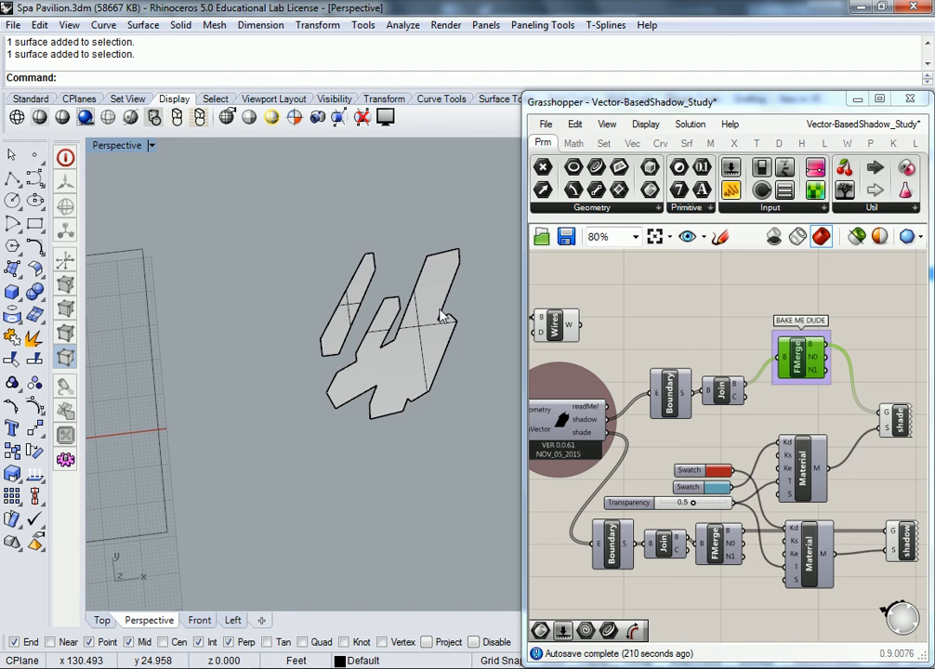
key("ctrl+z")
- Examine in the preview how the buildings cast shadows on the ground and on neighbouring building faces
left_click(430, 225)
right_click_drag(155, 247, 483, 242, "shift")
scroll(326, 443, "up", 8)
right_click_drag(327, 441, 327, 394)
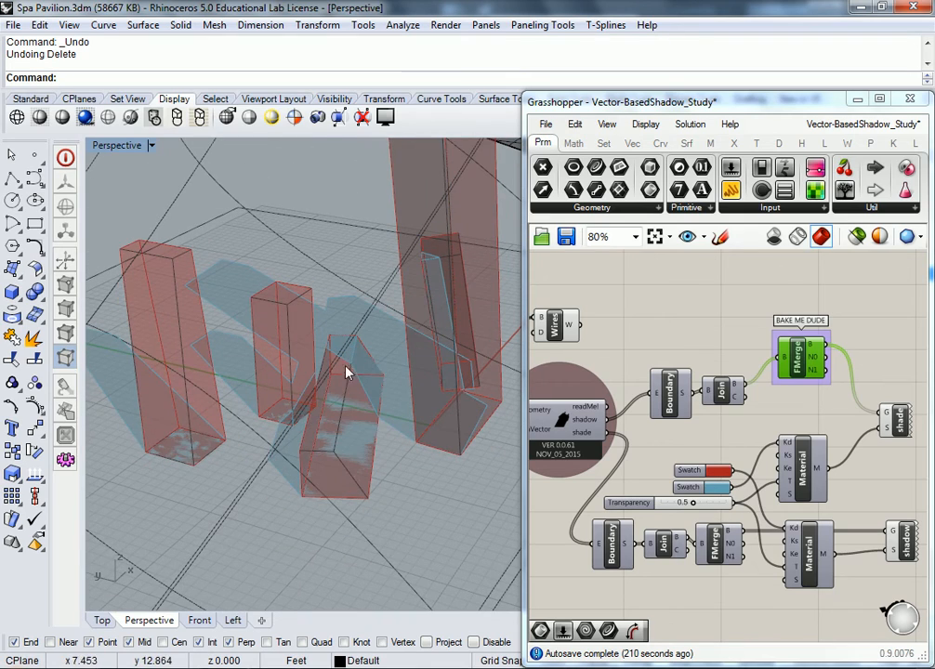
right_click_drag(463, 221, 362, 300)
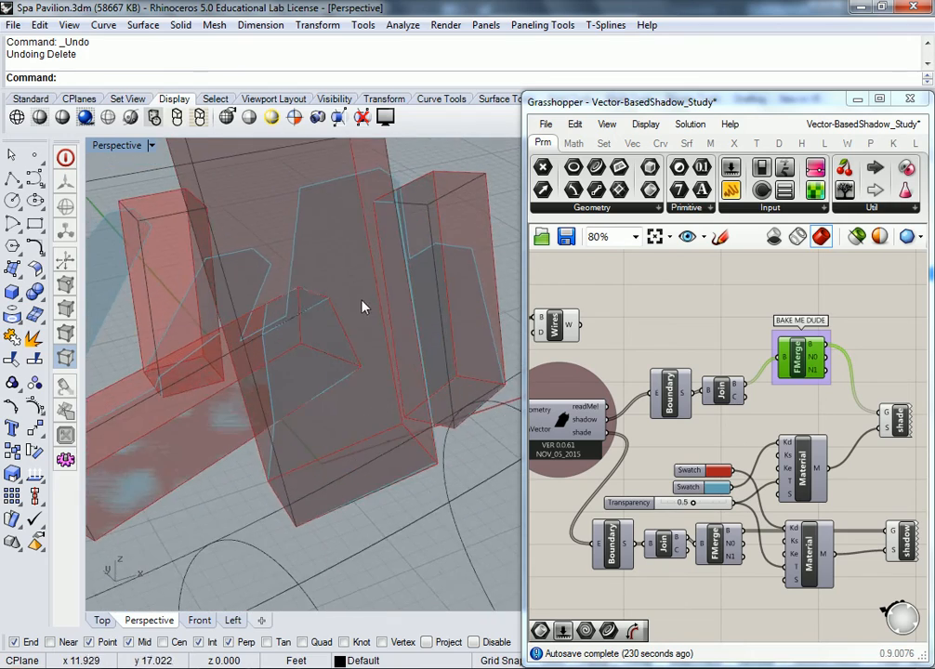
scroll(295, 239, "down", 7)
right_click_drag(292, 234, 442, 343)
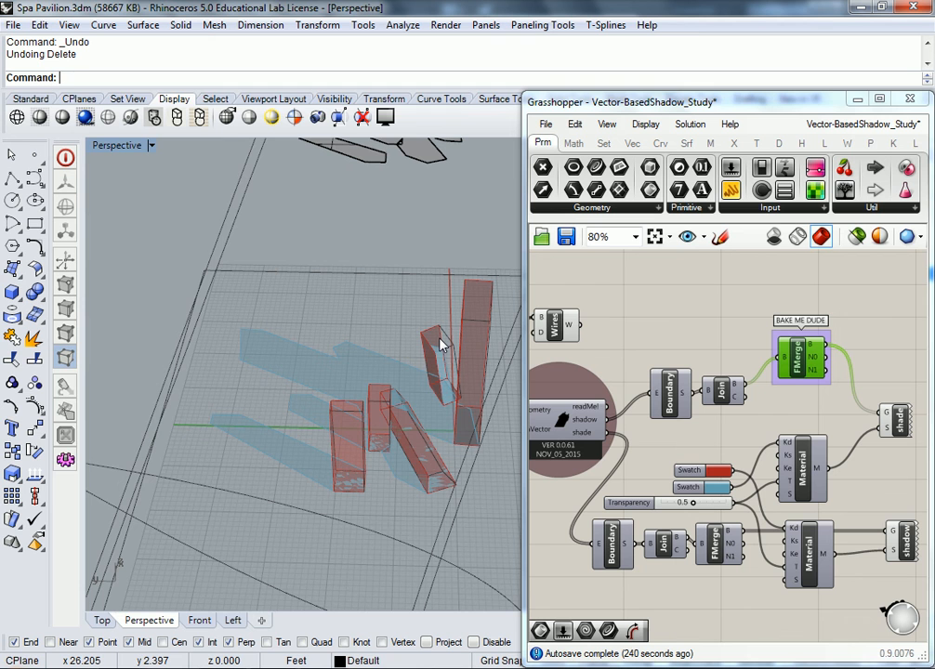
- Delete the three small baked shadow pieces cast on building faces, keeping only the flat ground shadows
scroll(440, 342, "down", 5)
right_click_drag(469, 368, 358, 402)
scroll(446, 308, "up", 5)
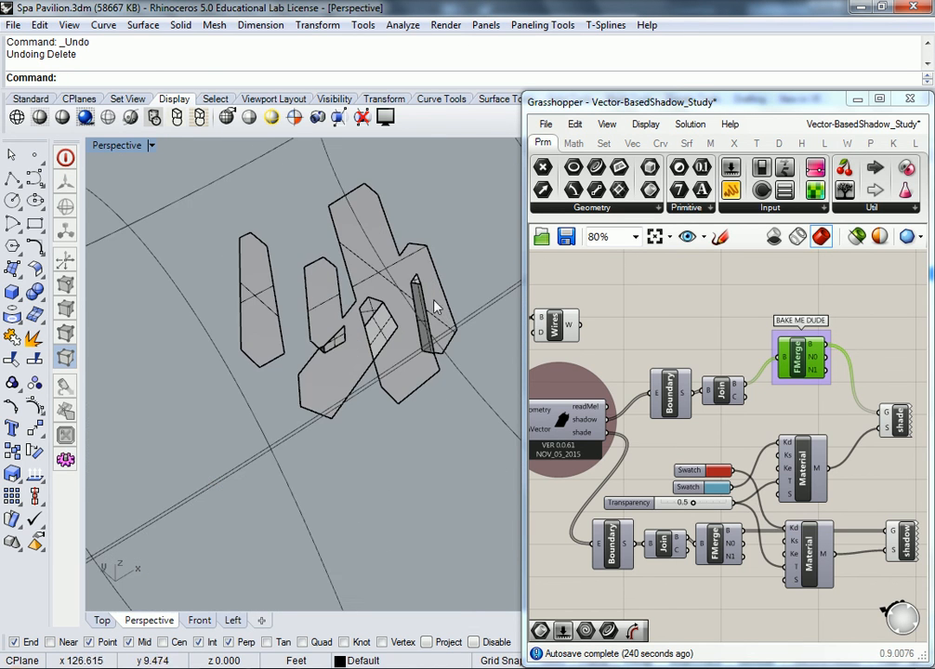
left_click(423, 296)
key("Delete")
left_click(379, 316)
key("Delete")
left_click(335, 339)
key("Delete")
scroll(368, 313, "down", 5)
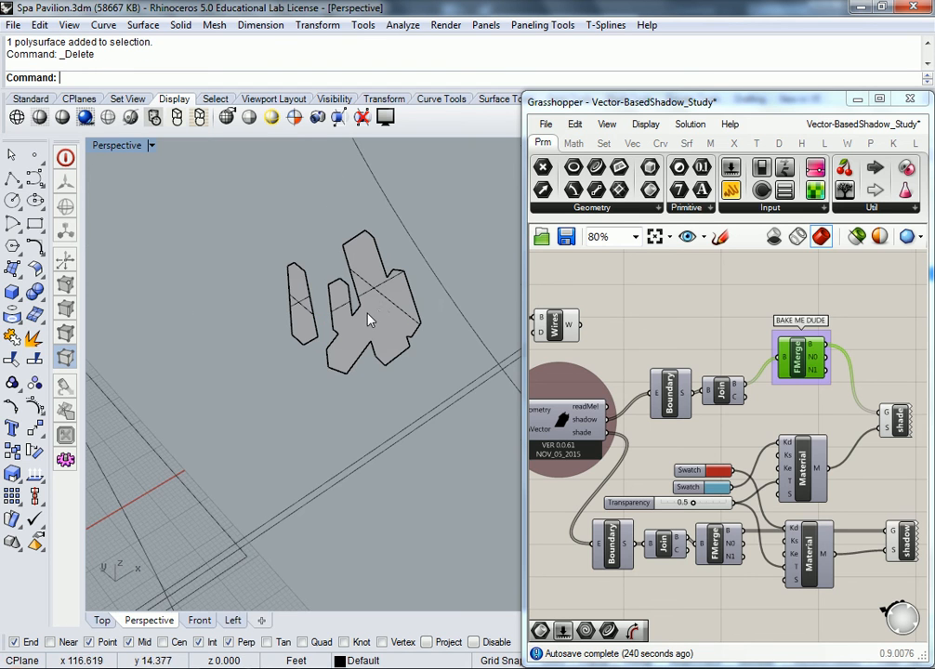
- Run Make2D on the two ground shadow surfaces in the Top view, using the Current View layout and maintaining source layers
double_click(126, 147)
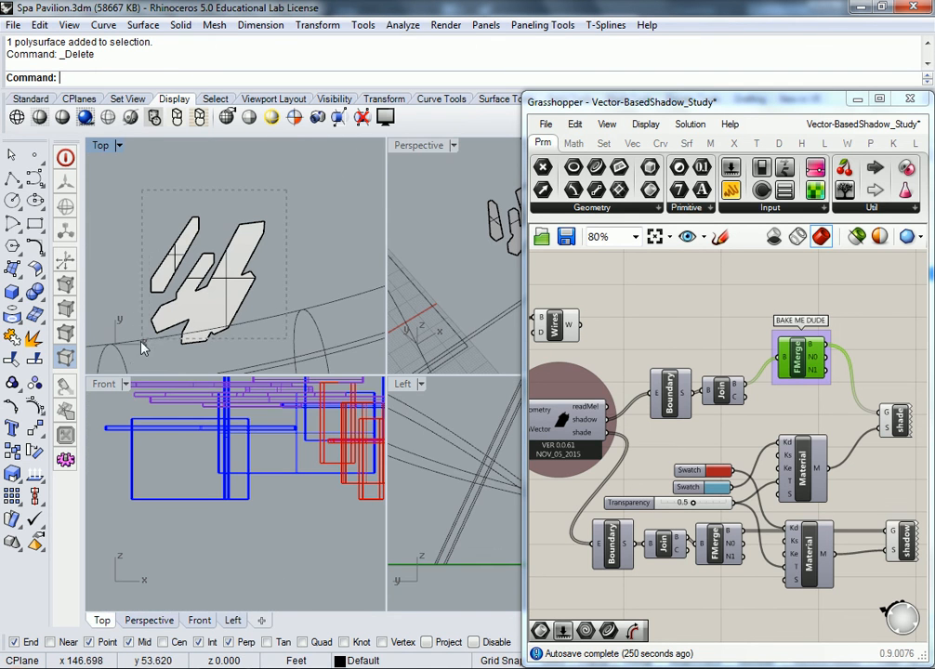
left_click_drag(147, 339, 134, 360)
key("Return")
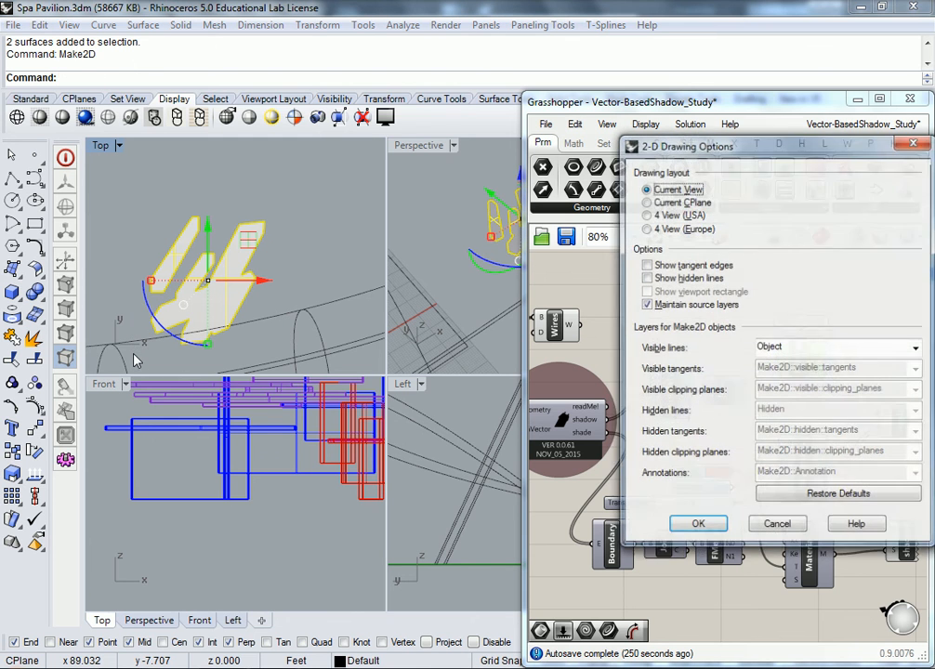
left_click(697, 526)
- Move the 2D shadow outlines in the Top view to an empty area away from the shadow surfaces
scroll(206, 161, "down", 3)
left_click_drag(251, 327, 318, 326)
left_click_drag(266, 278, 267, 224)
left_click(296, 263)
scroll(255, 277, "up", 10)
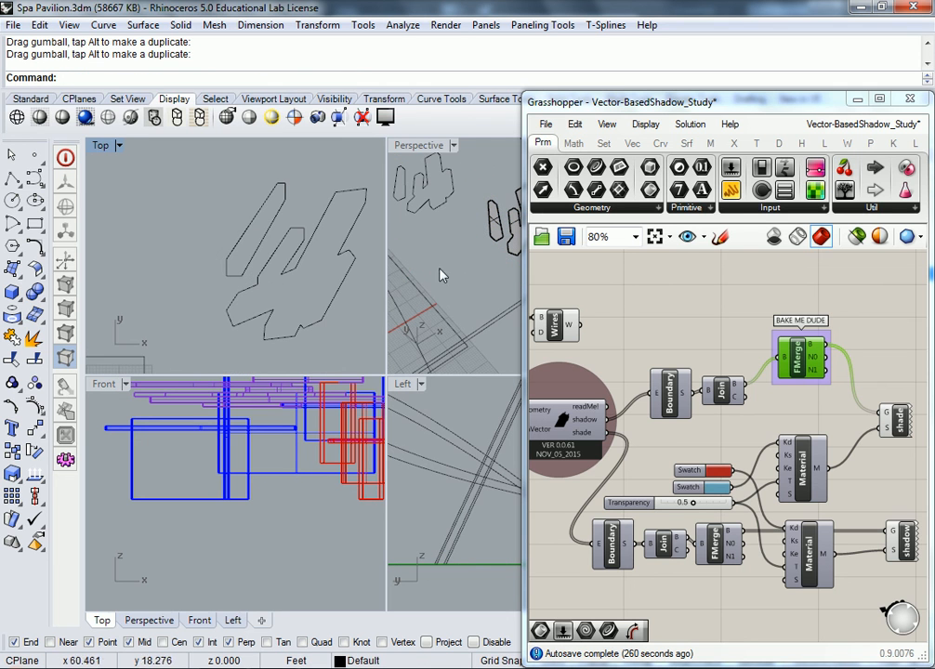
- Bring the outlines and surfaces into view in Perspective, and shrink the Grasshopper window to uncover the layer list
left_click(458, 237)
right_click_drag(458, 237, 372, 216, "shift")
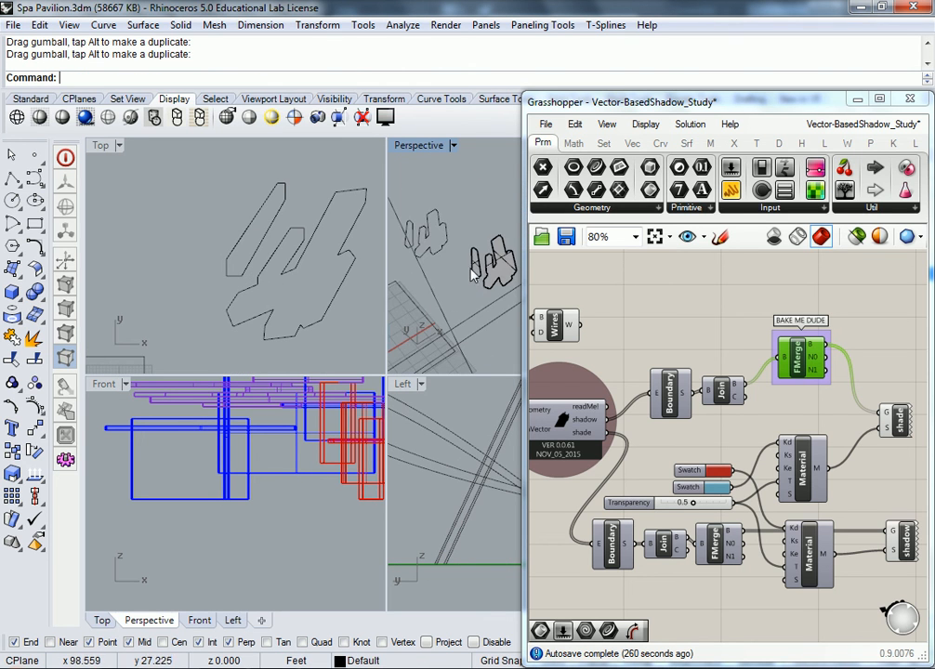
left_click_drag(523, 95, 600, 261)
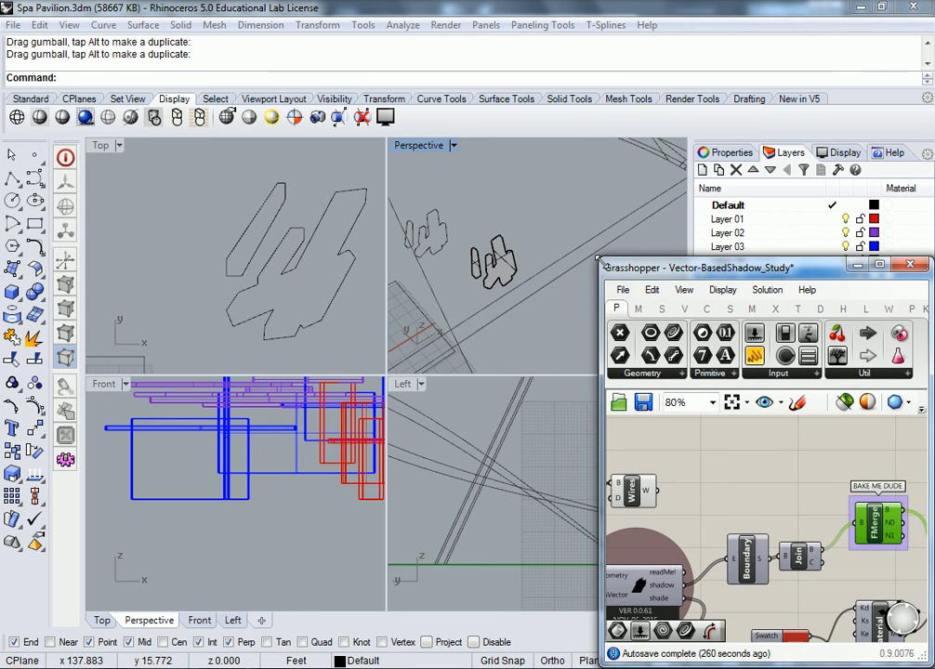